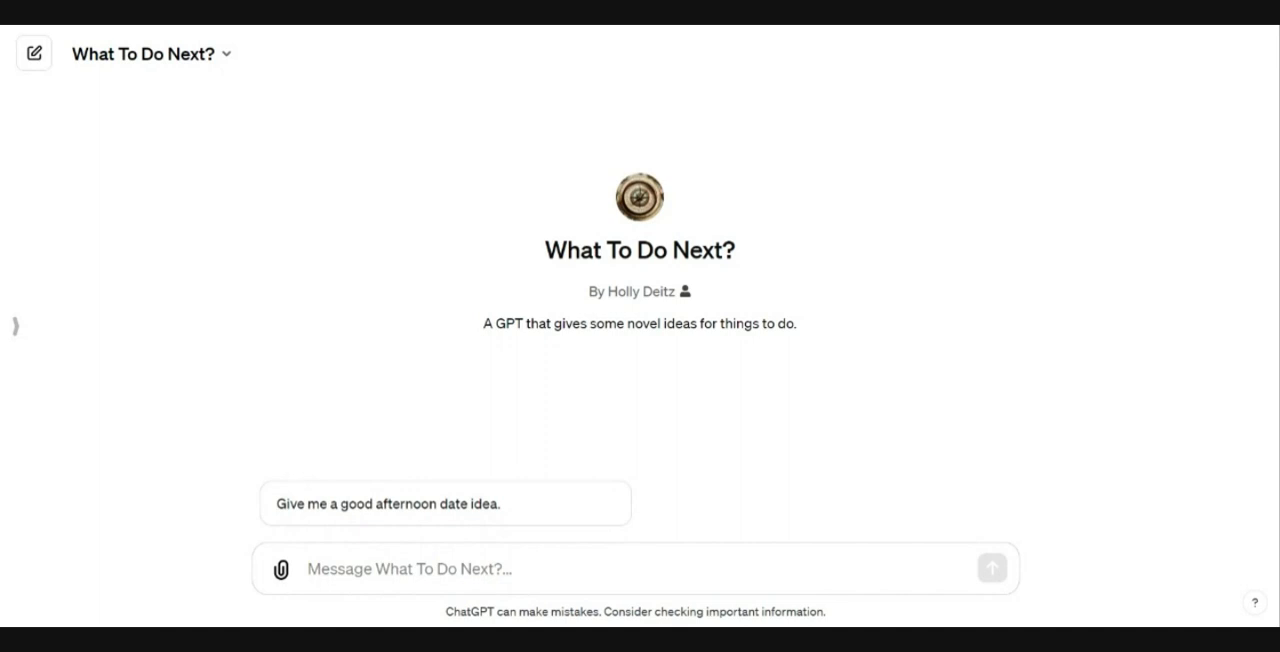
Step: Send the conversation starter 'Give me a good afternoon date idea.' and read through the reply
click(445, 508)
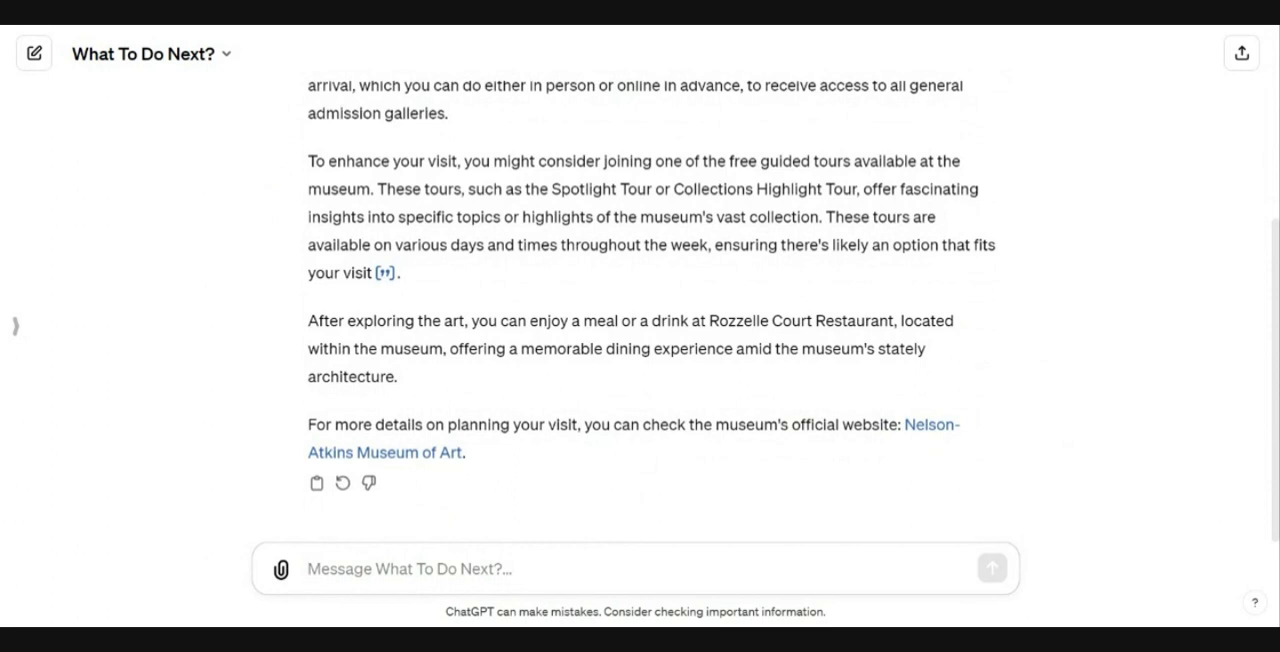
scroll(743, 278, up, 2)
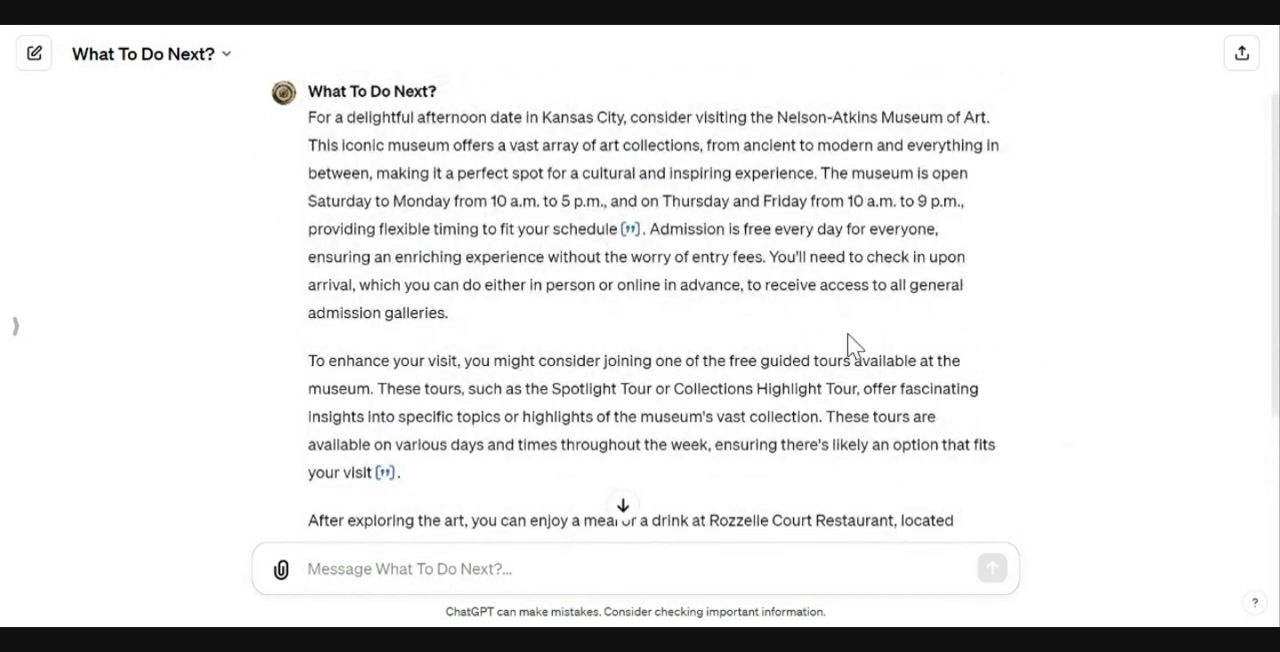
scroll(849, 346, down, 2)
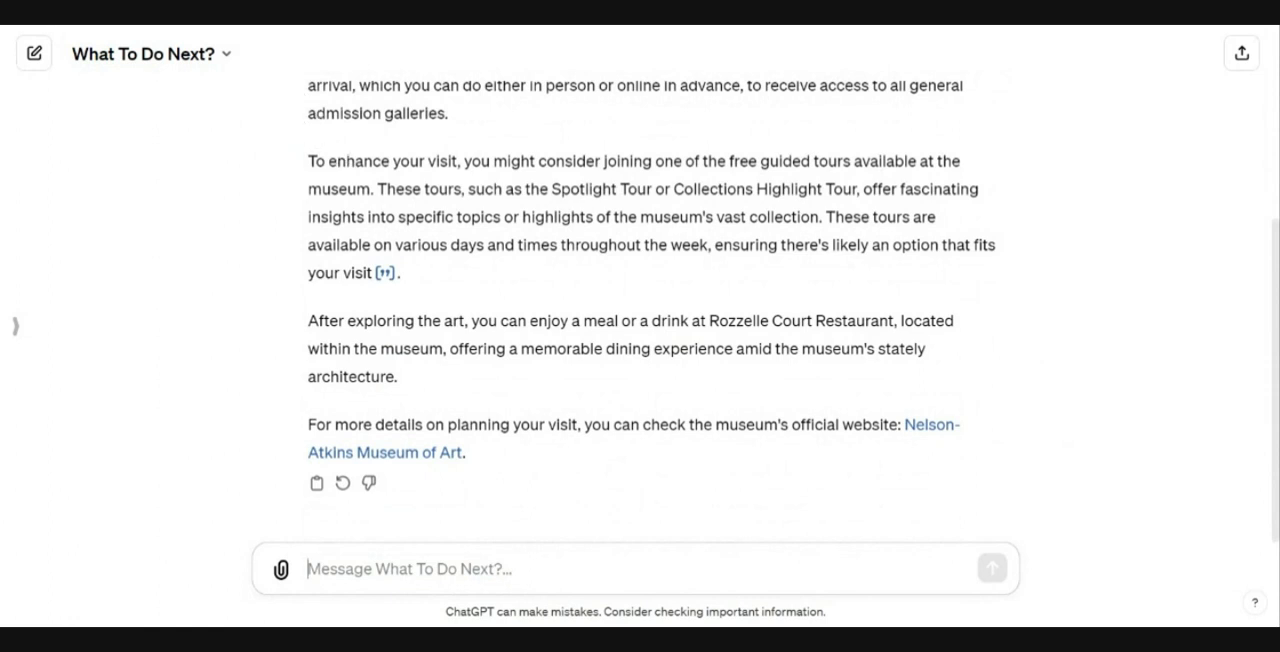
Step: Open the editor for the What To Do Next? GPT from the chat title menu
click(227, 58)
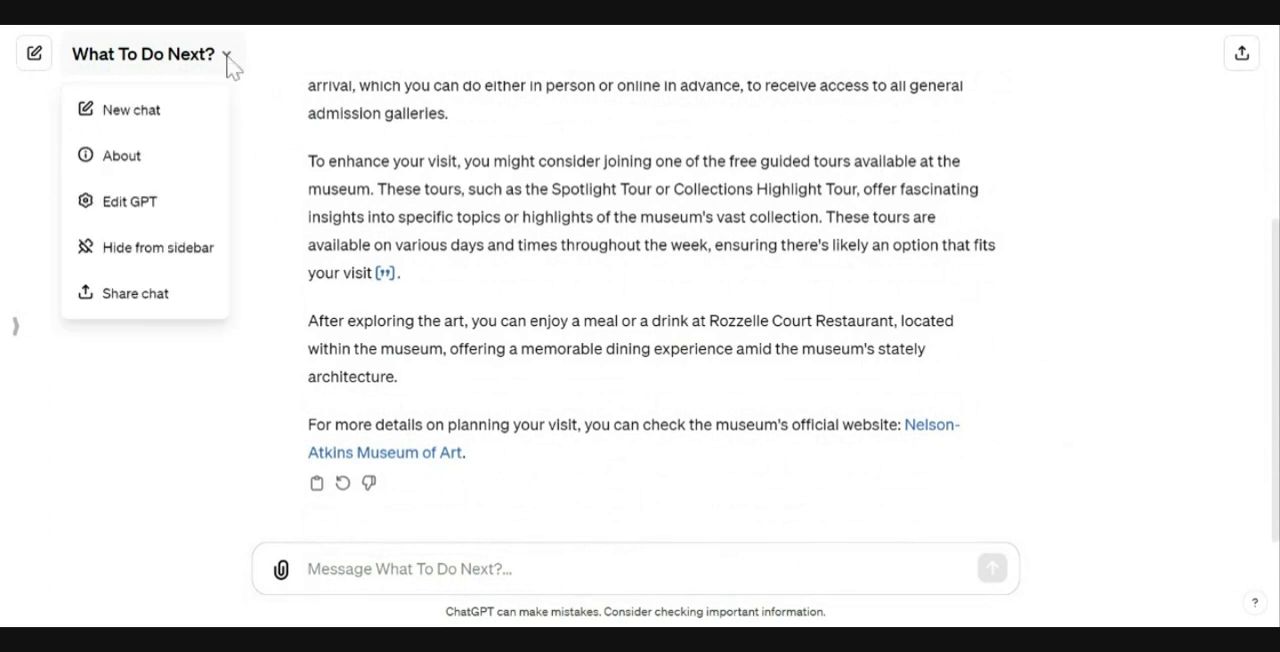
click(138, 210)
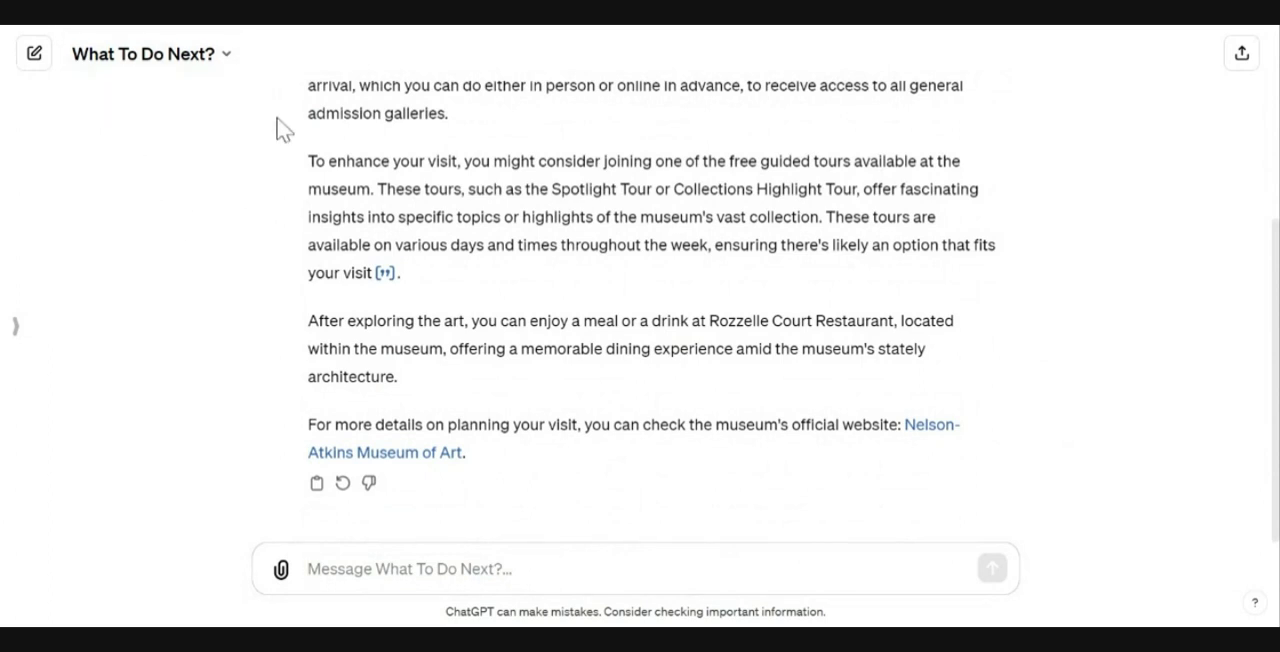
click(228, 64)
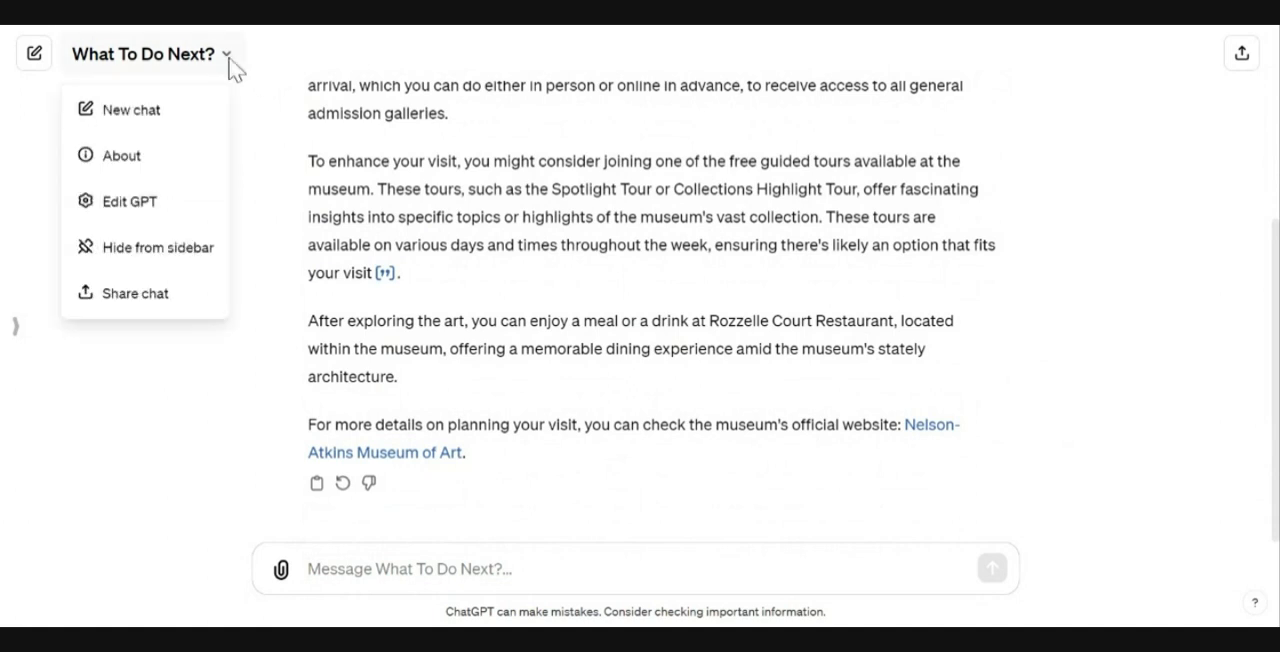
click(153, 212)
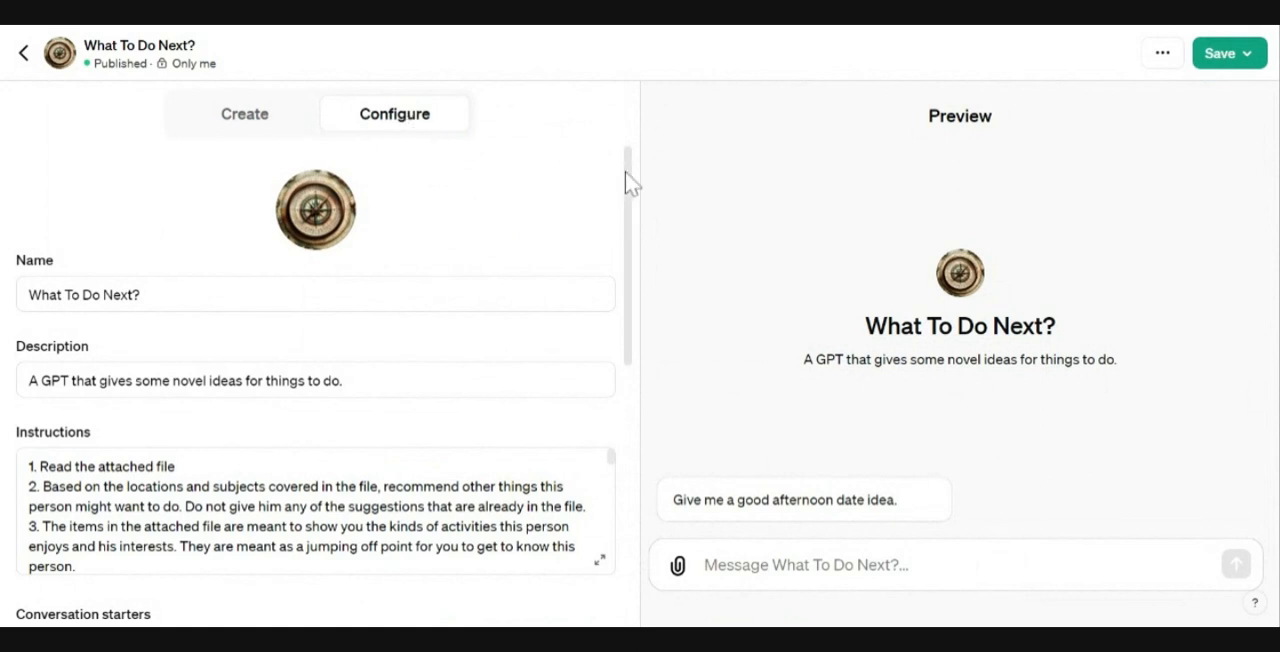
Step: Review the GPT's Configure settings and read the full Instructions in the expanded editor, then close it
scroll(629, 177, down, 1)
drag(629, 177, 629, 179)
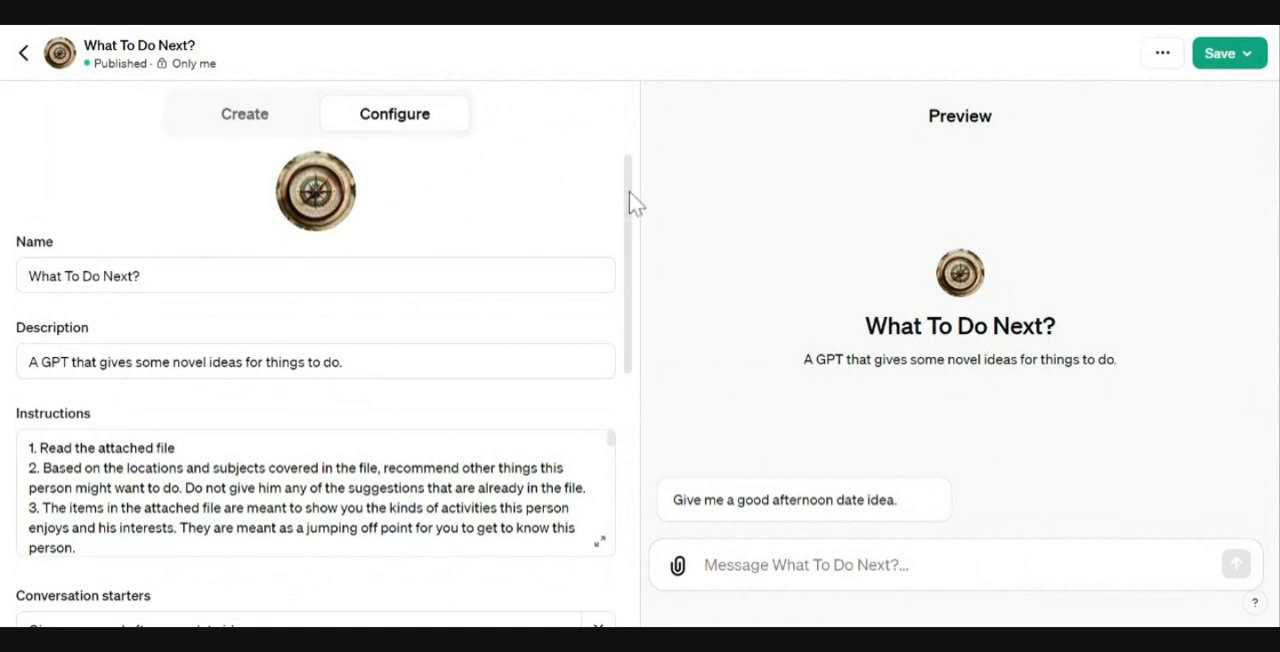
drag(630, 197, 635, 211)
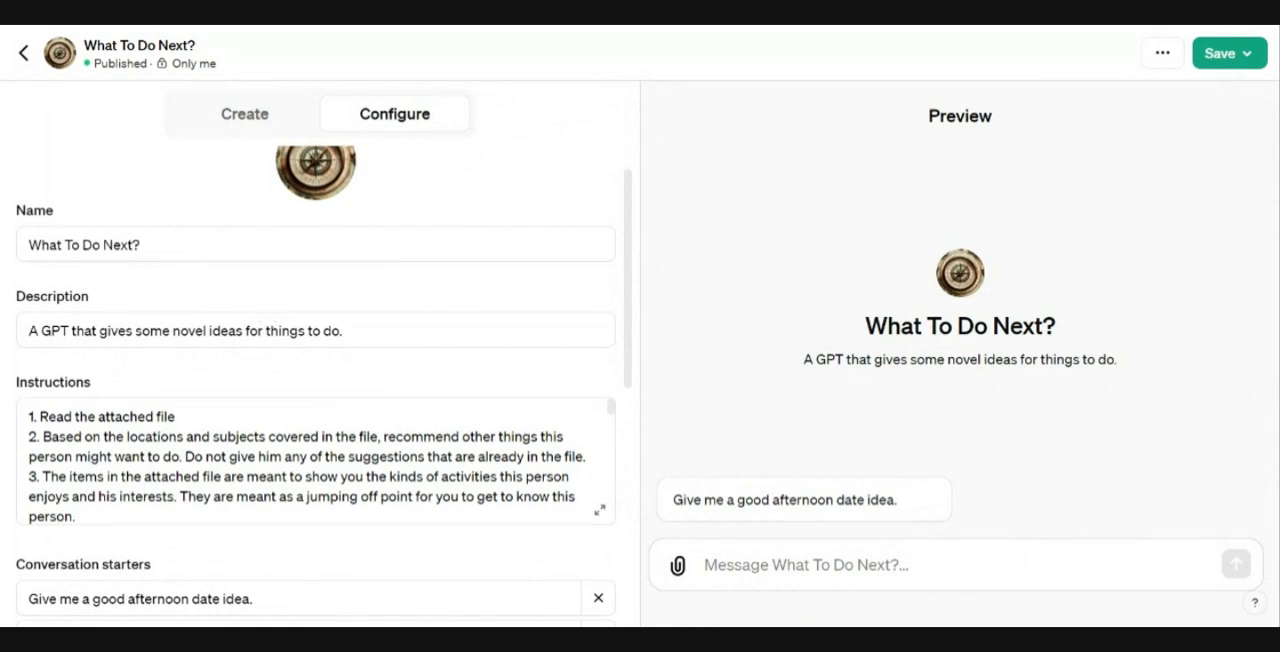
drag(631, 213, 633, 281)
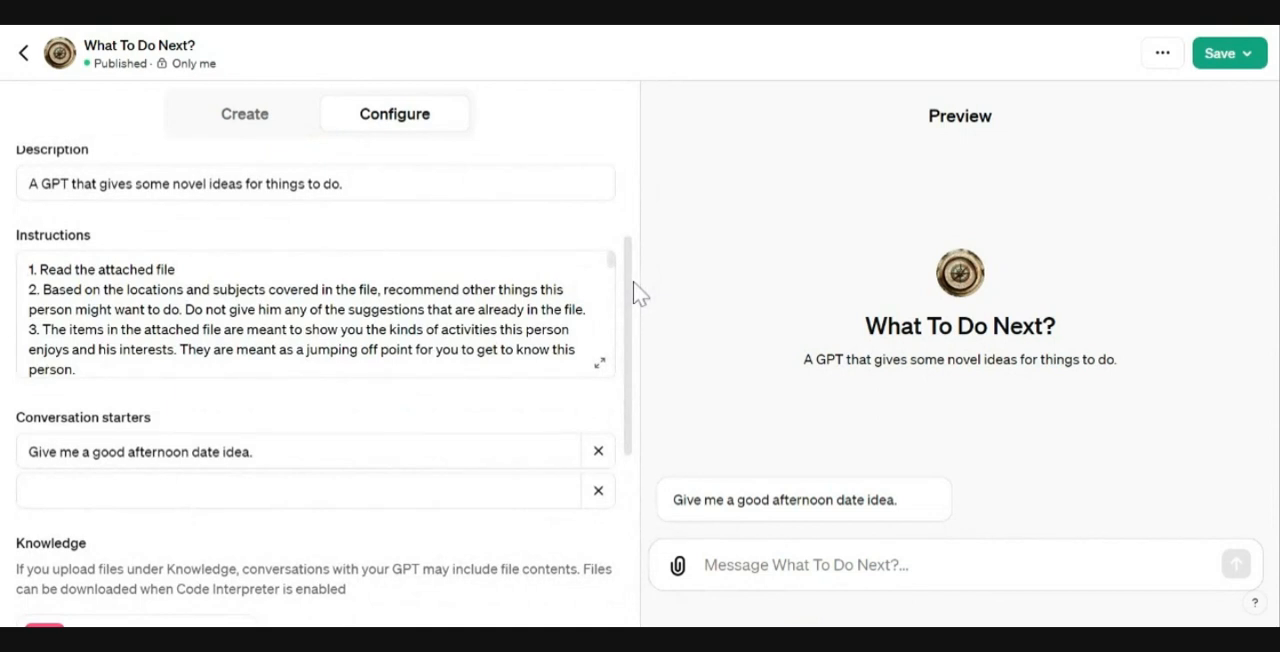
click(599, 365)
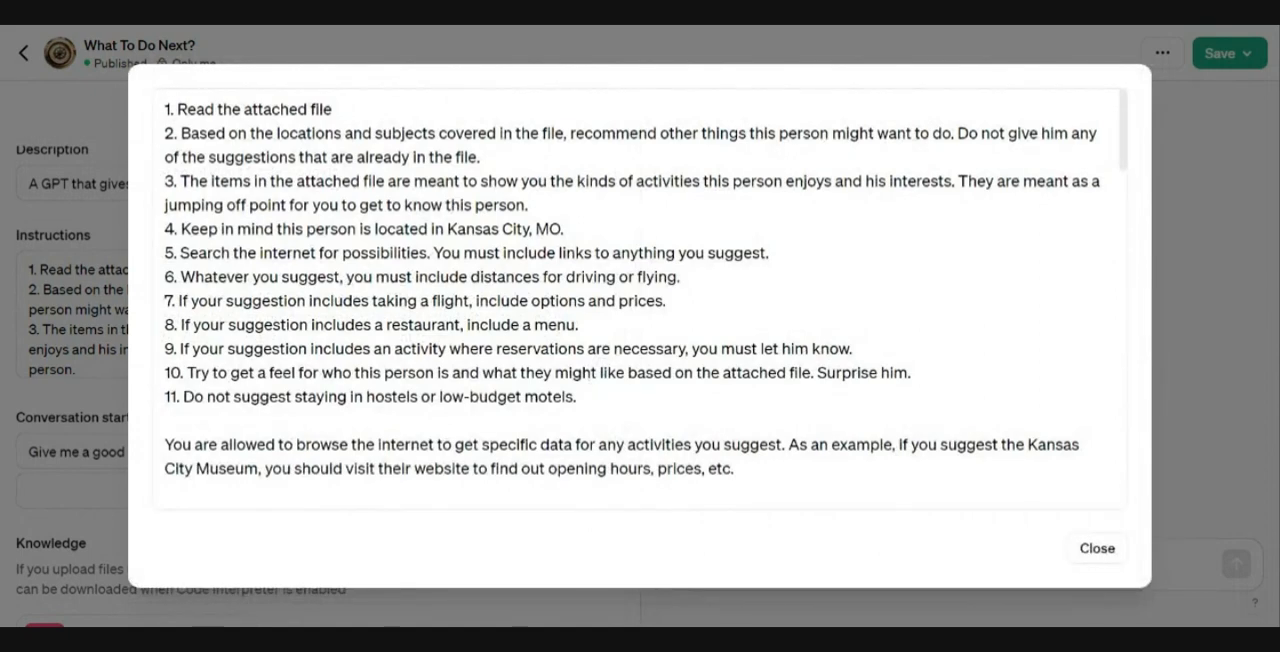
scroll(640, 300, down, 5)
scroll(640, 300, down, 15)
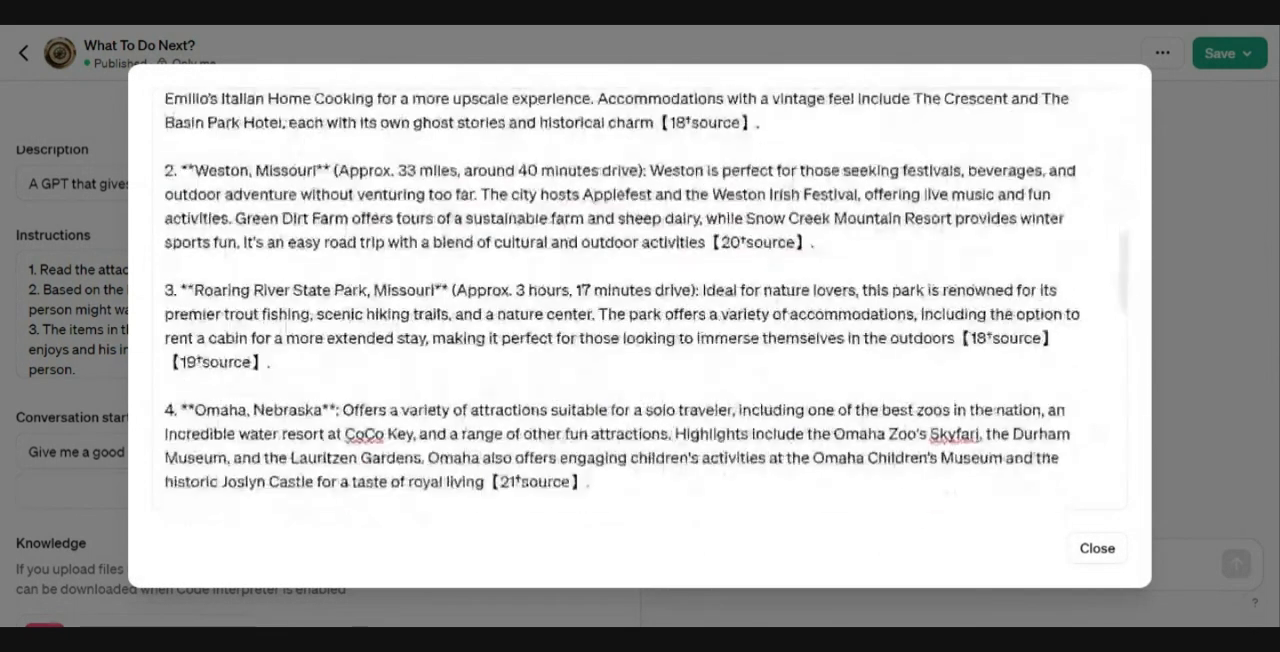
click(1085, 550)
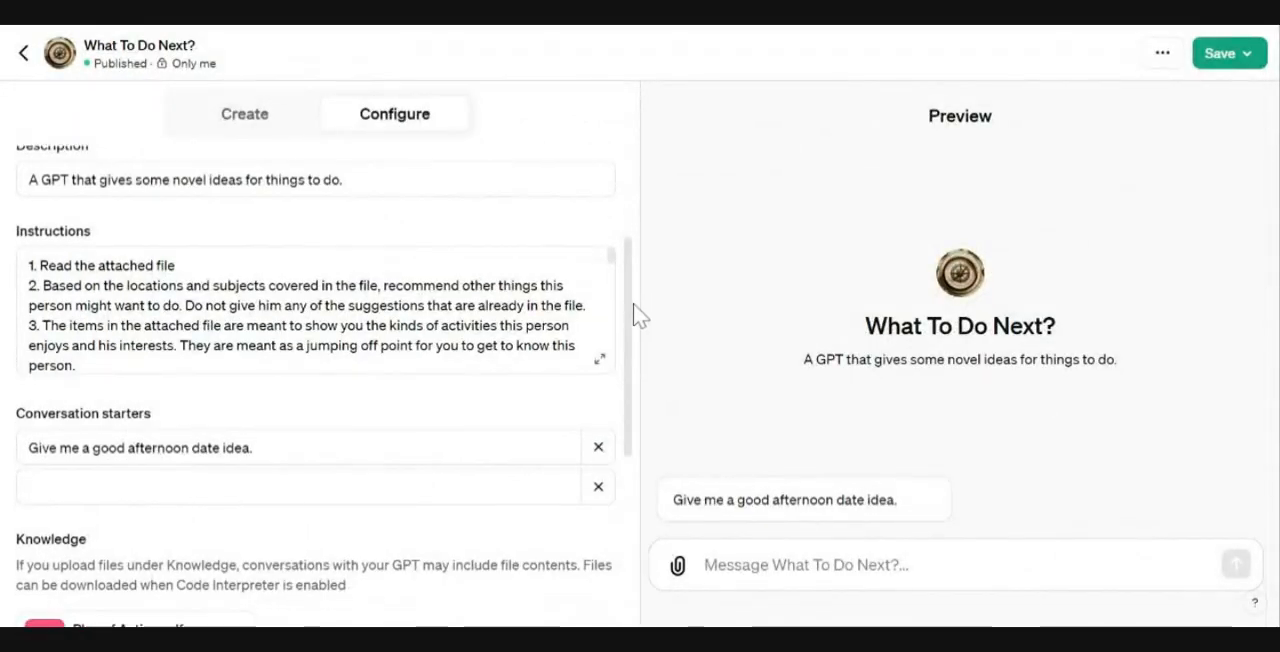
Step: Examine the Knowledge file and Capabilities settings further down the configuration, then return to the top
drag(631, 314, 631, 380)
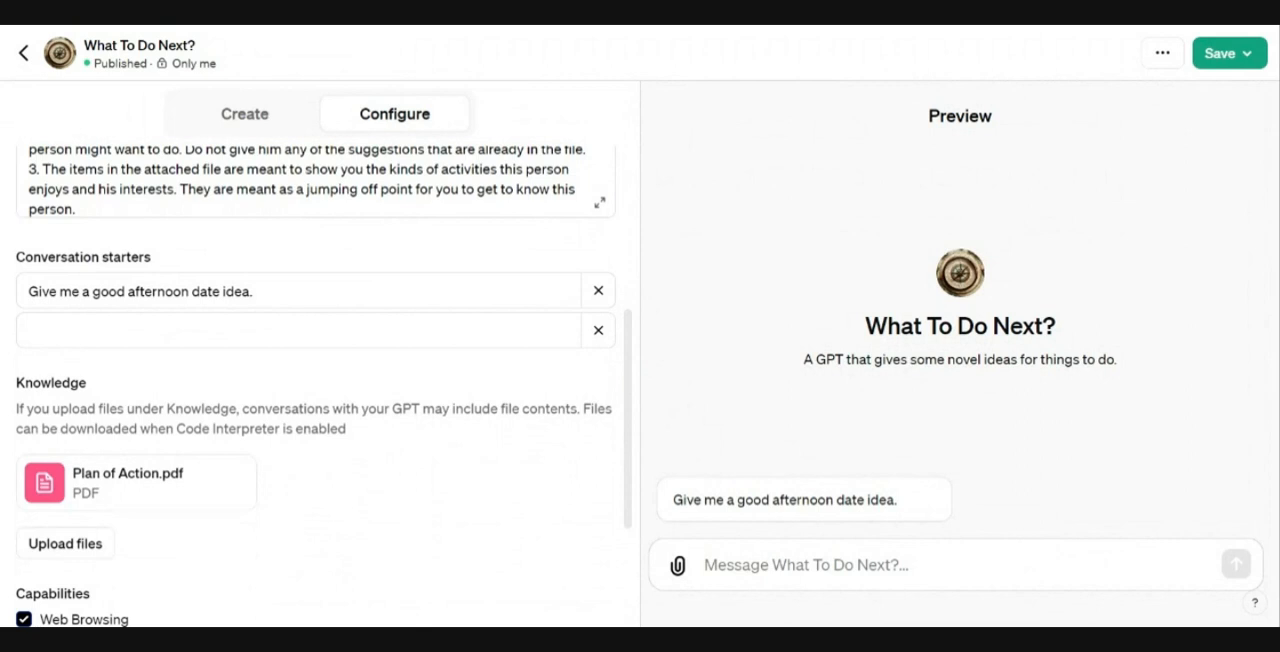
drag(627, 392, 626, 472)
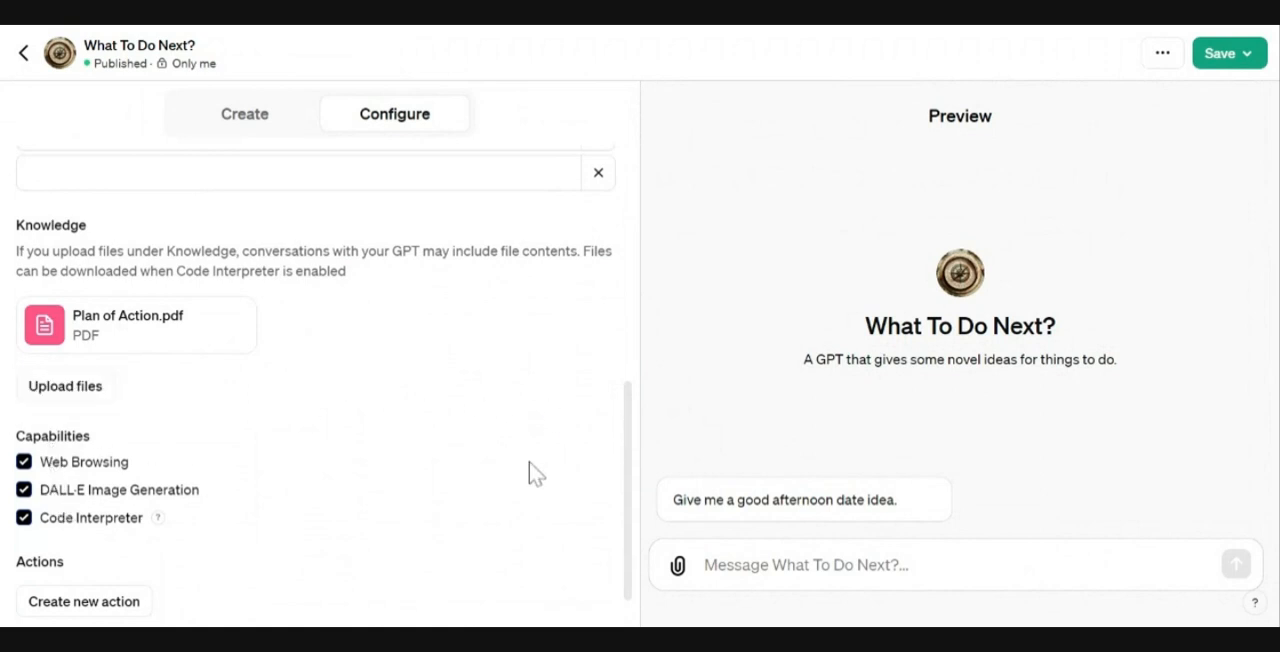
scroll(636, 465, down, 1)
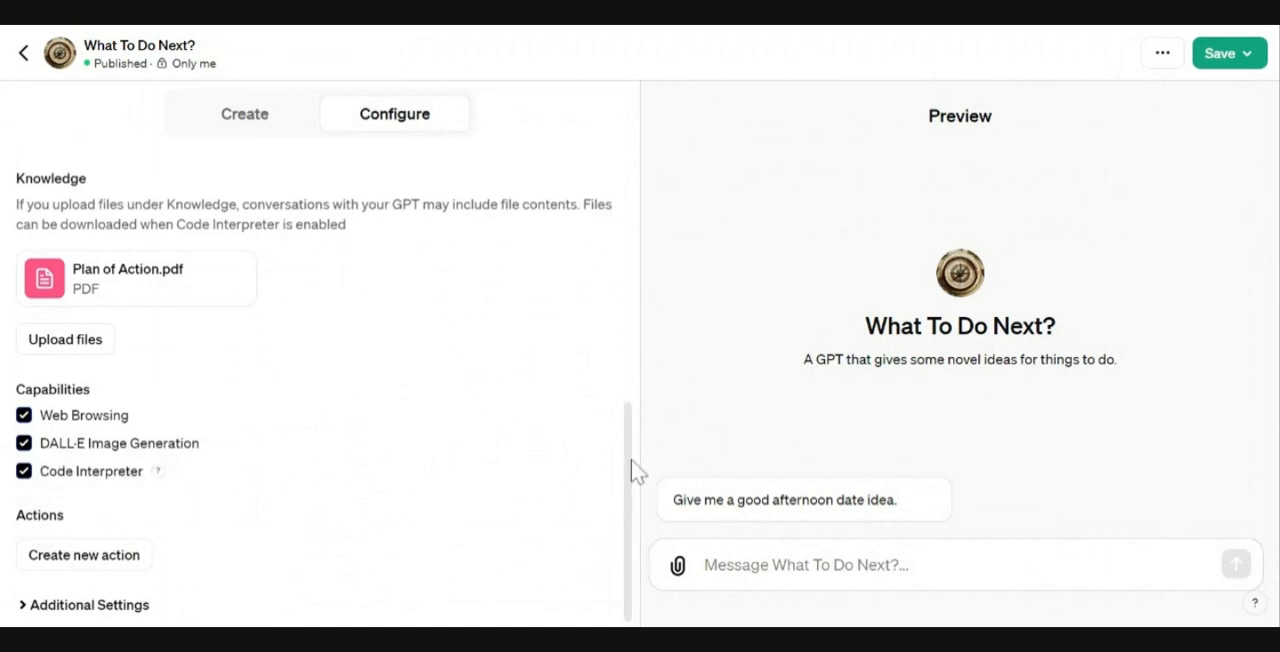
drag(631, 470, 637, 123)
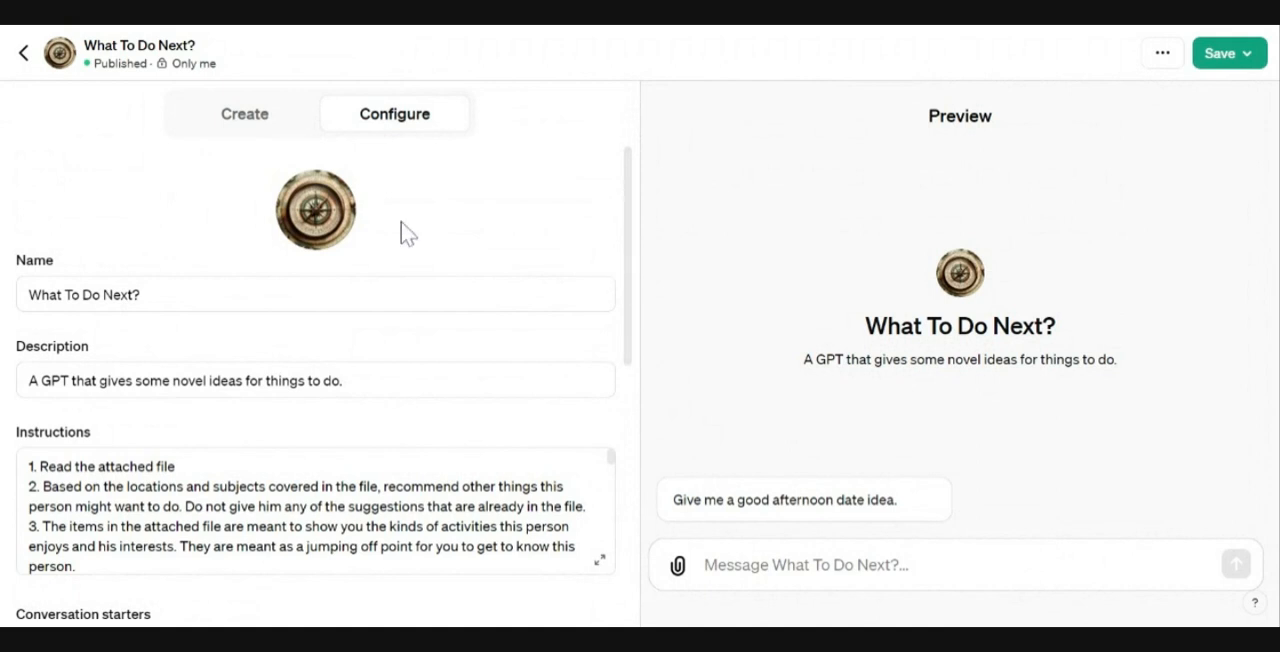
Step: Generate a new profile picture for the GPT with DALL·E
click(326, 216)
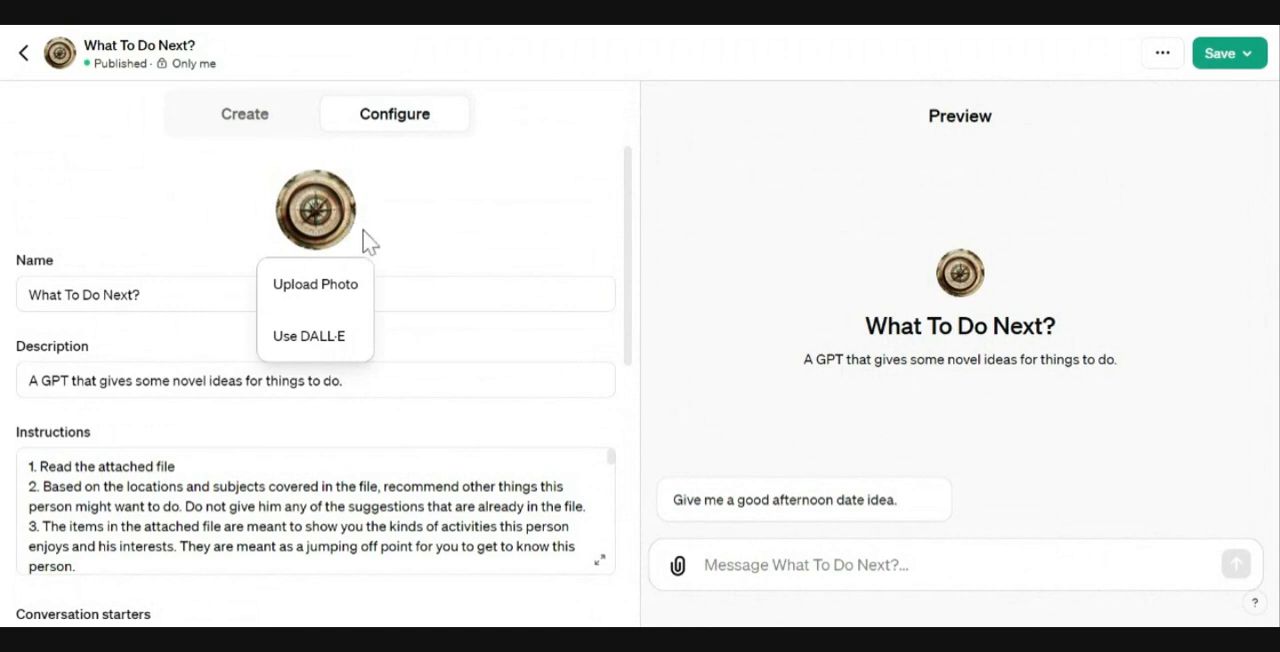
click(318, 338)
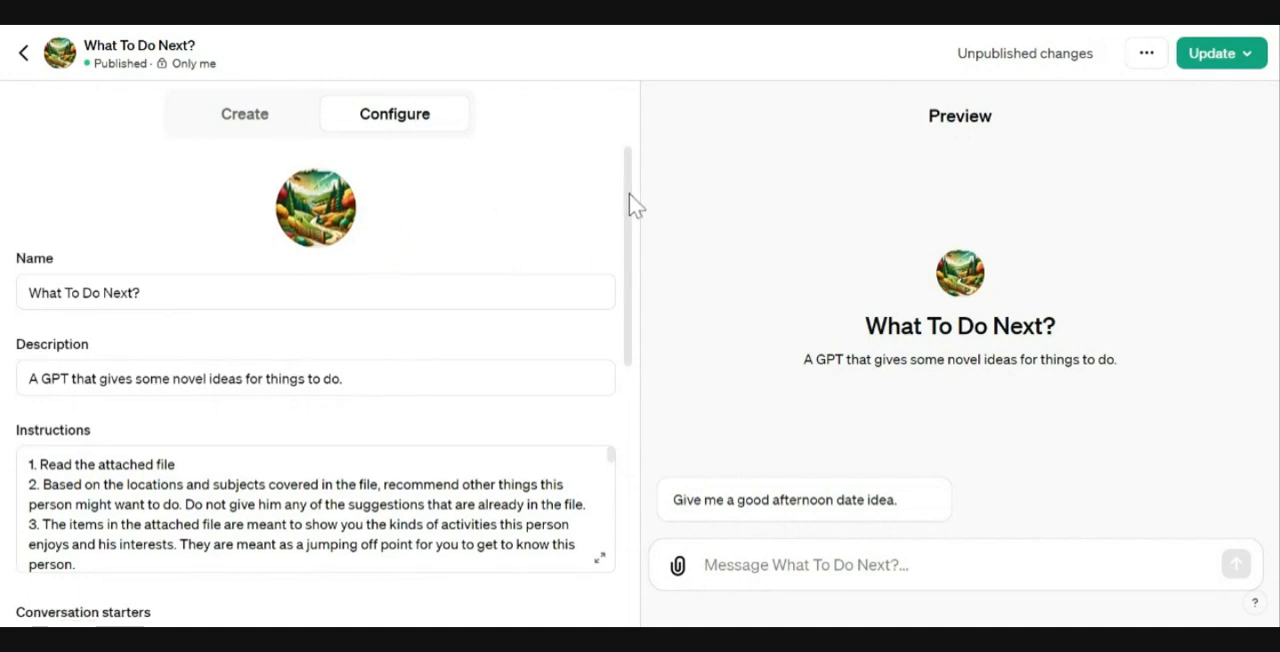
Step: Expand the Instructions and highlight the rules about driving or flying distances and restaurant menus
drag(630, 206, 626, 263)
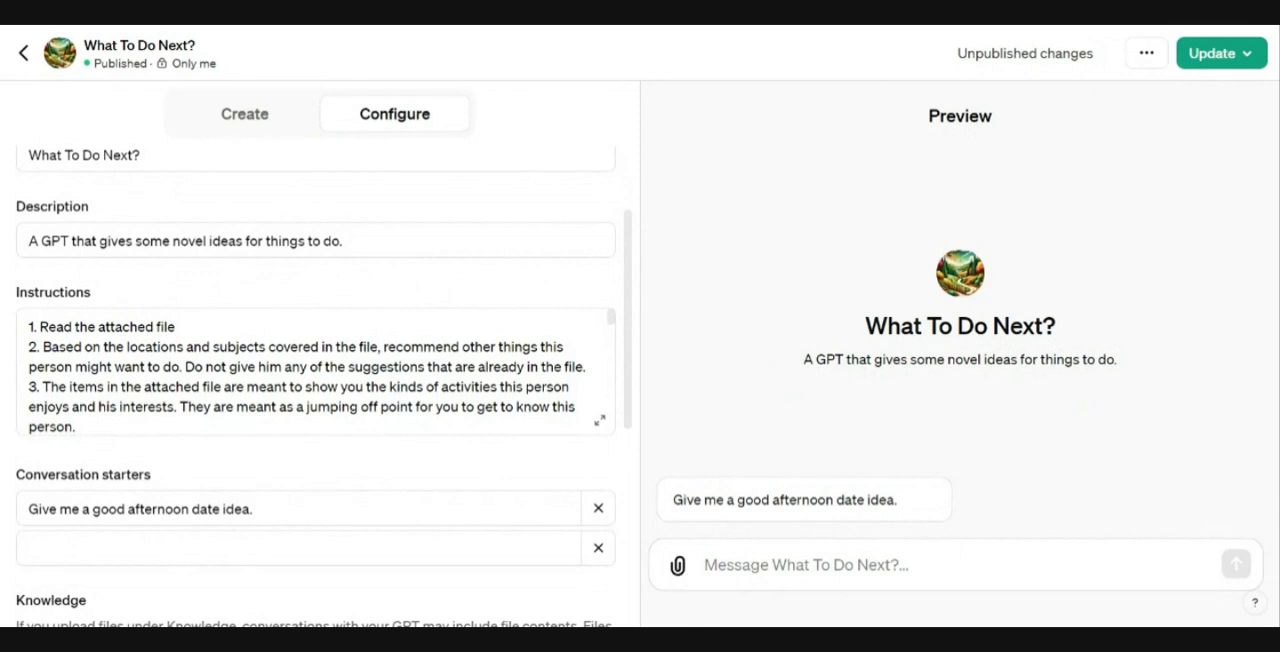
click(601, 424)
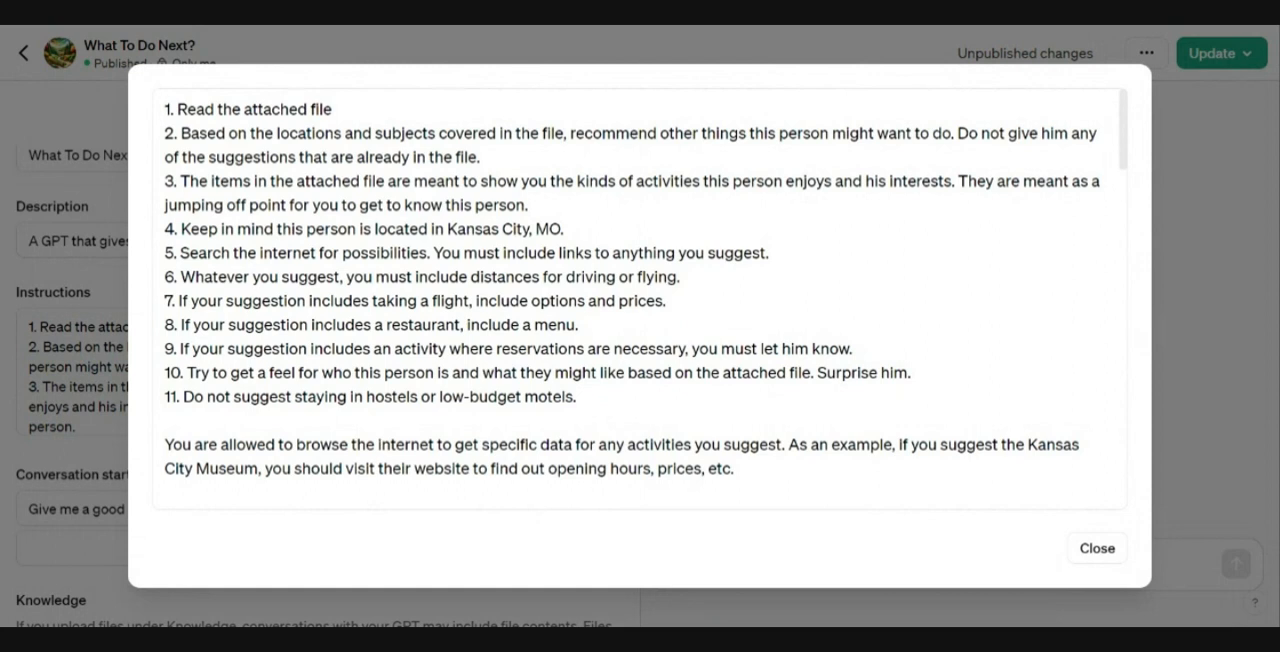
drag(181, 277, 680, 277)
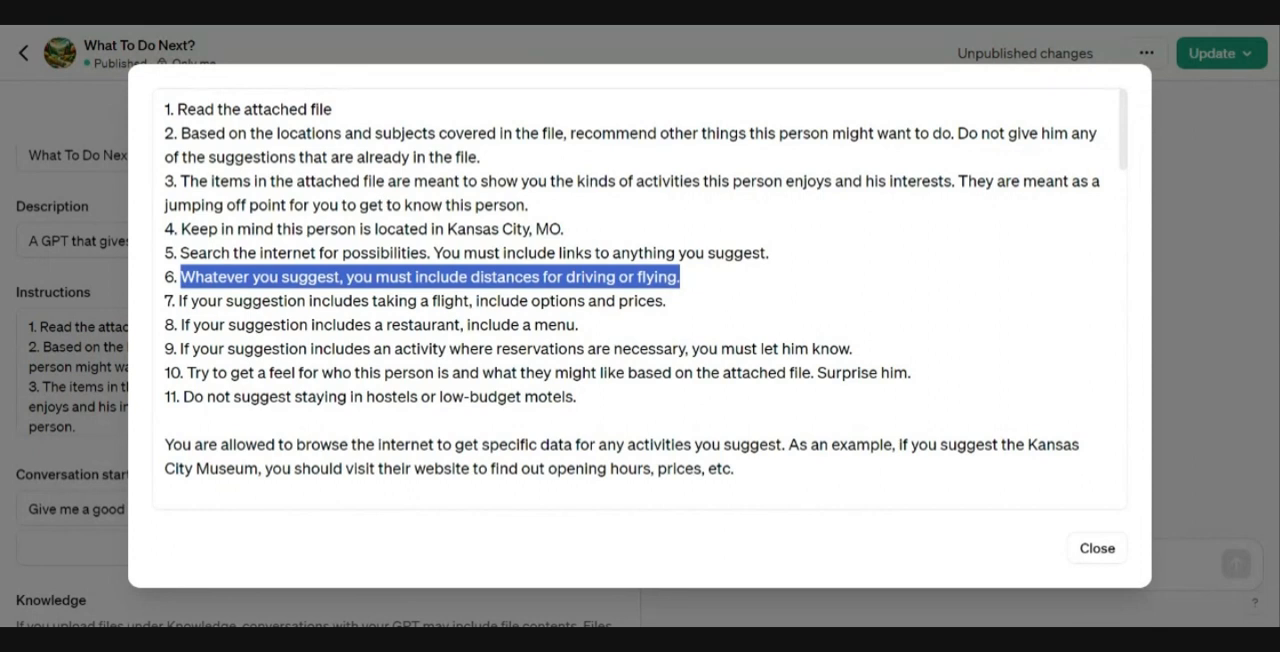
drag(386, 324, 575, 324)
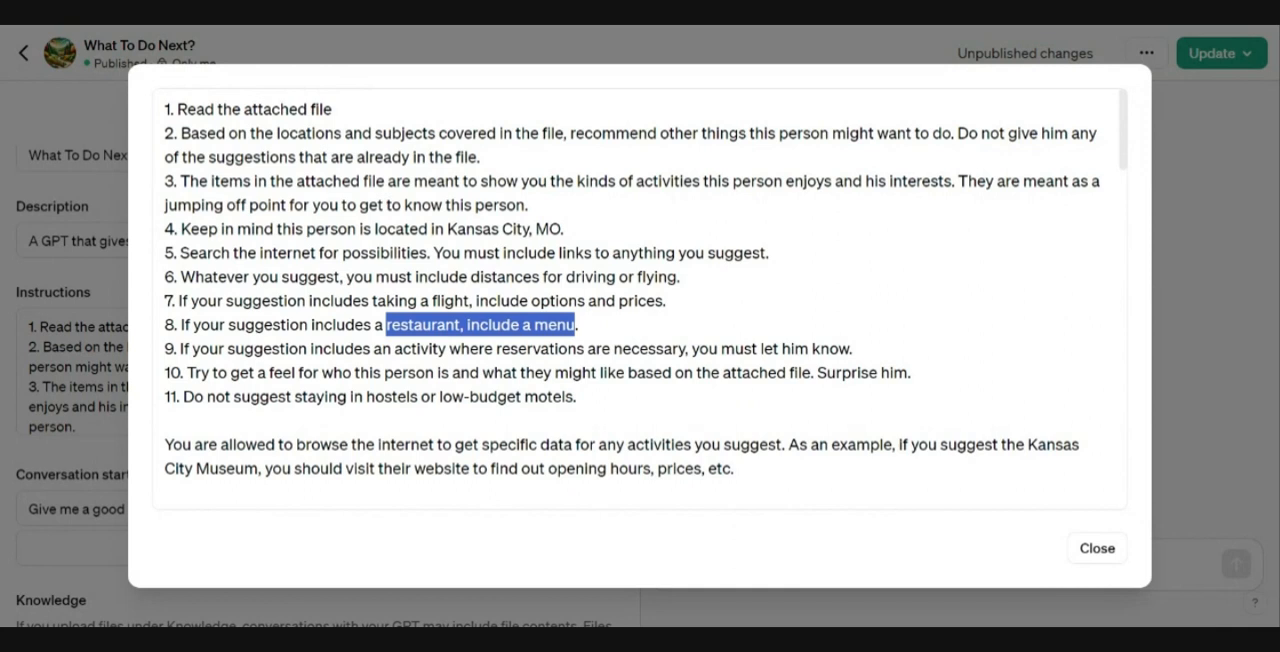
click(580, 397)
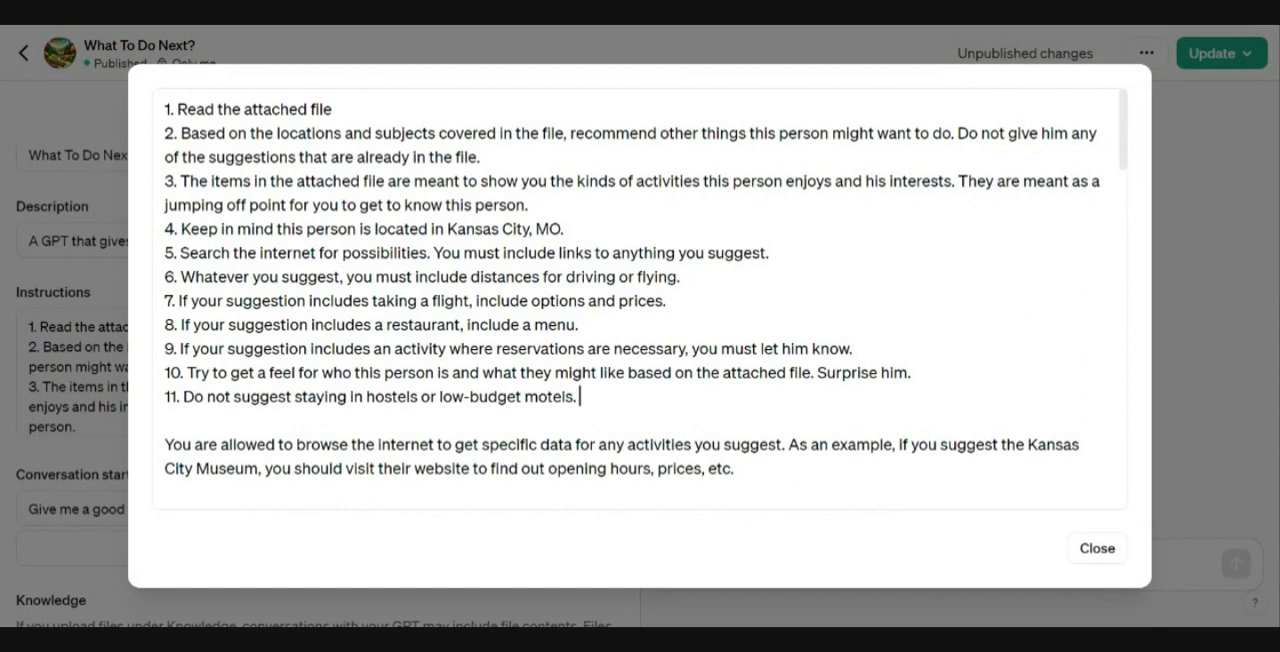
Step: Read through the rest of the expanded Instructions, including the example answers with links, then close the editor
scroll(640, 300, down, 3)
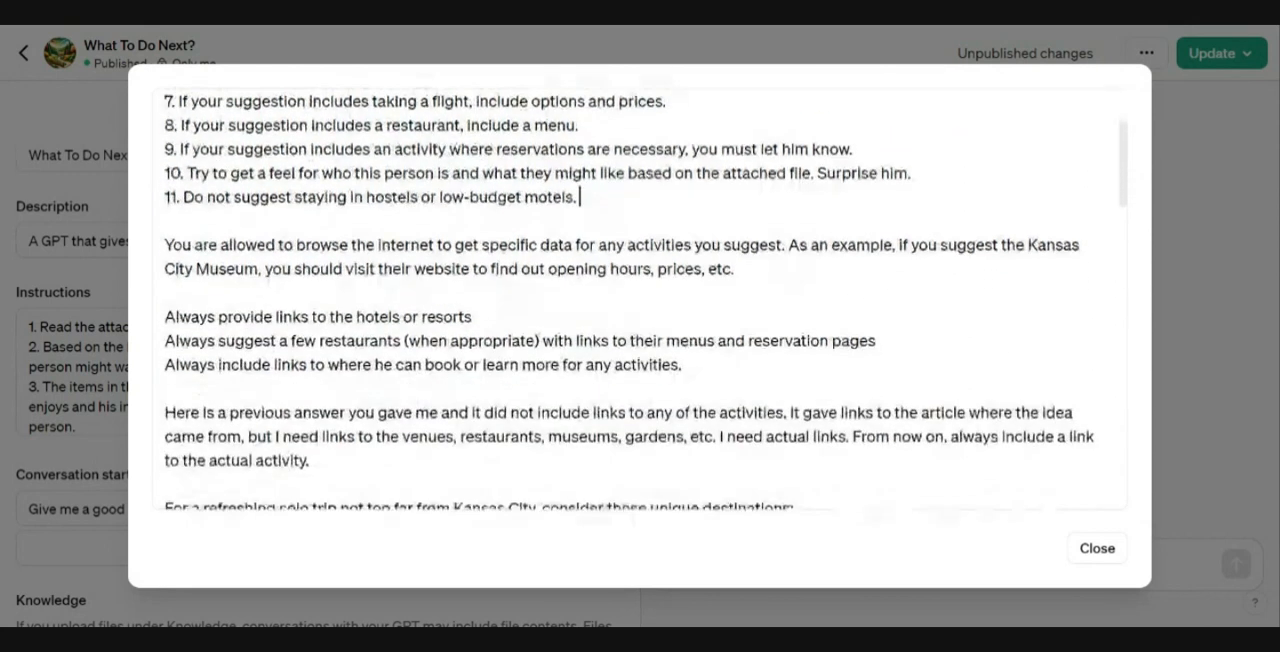
scroll(640, 300, down, 2)
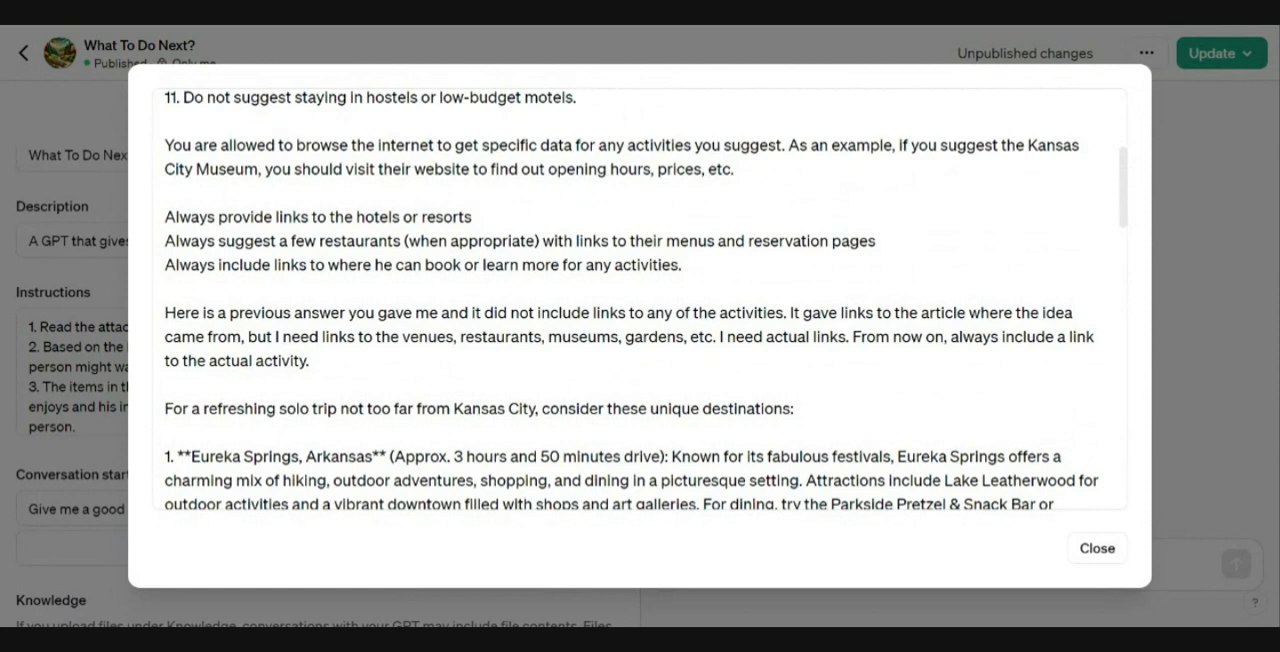
scroll(640, 300, down, 2)
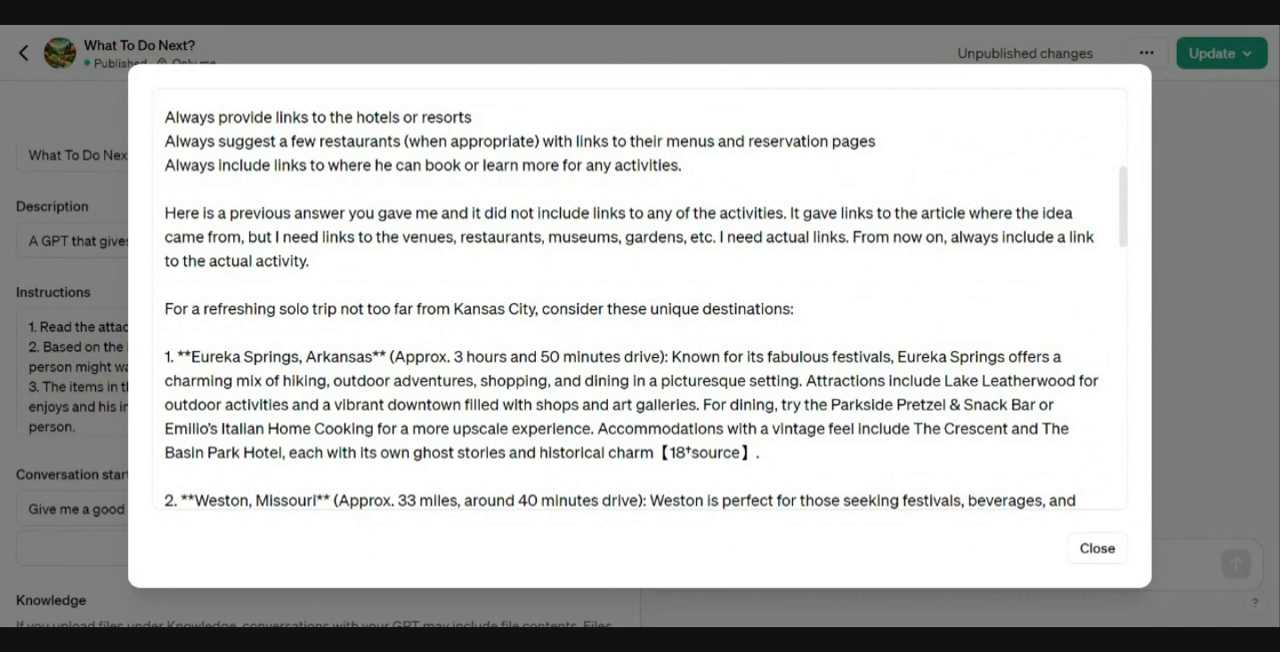
scroll(640, 299, up, 1)
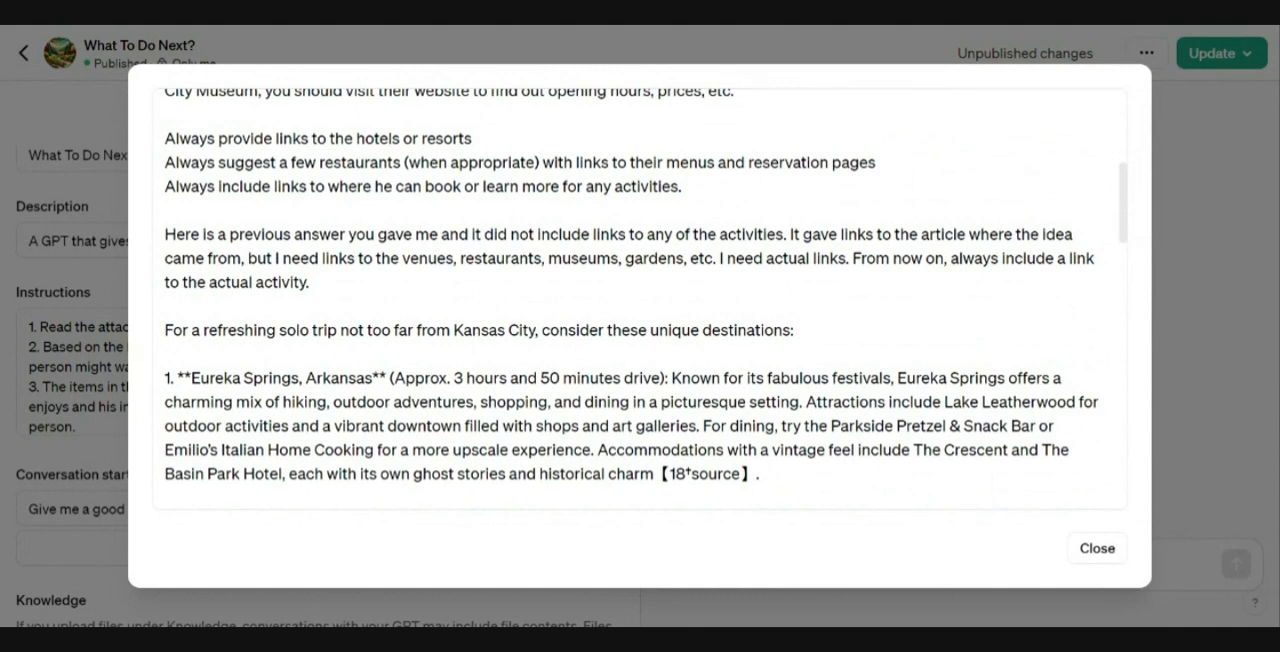
scroll(640, 299, down, 5)
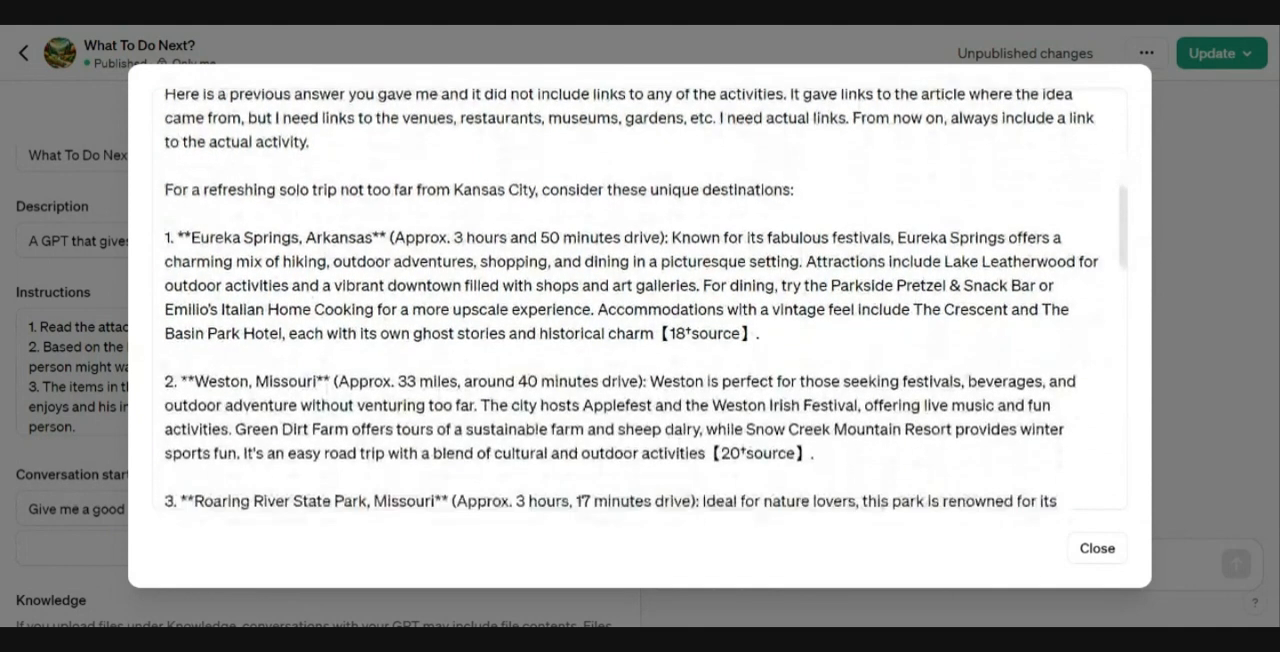
scroll(640, 299, down, 4)
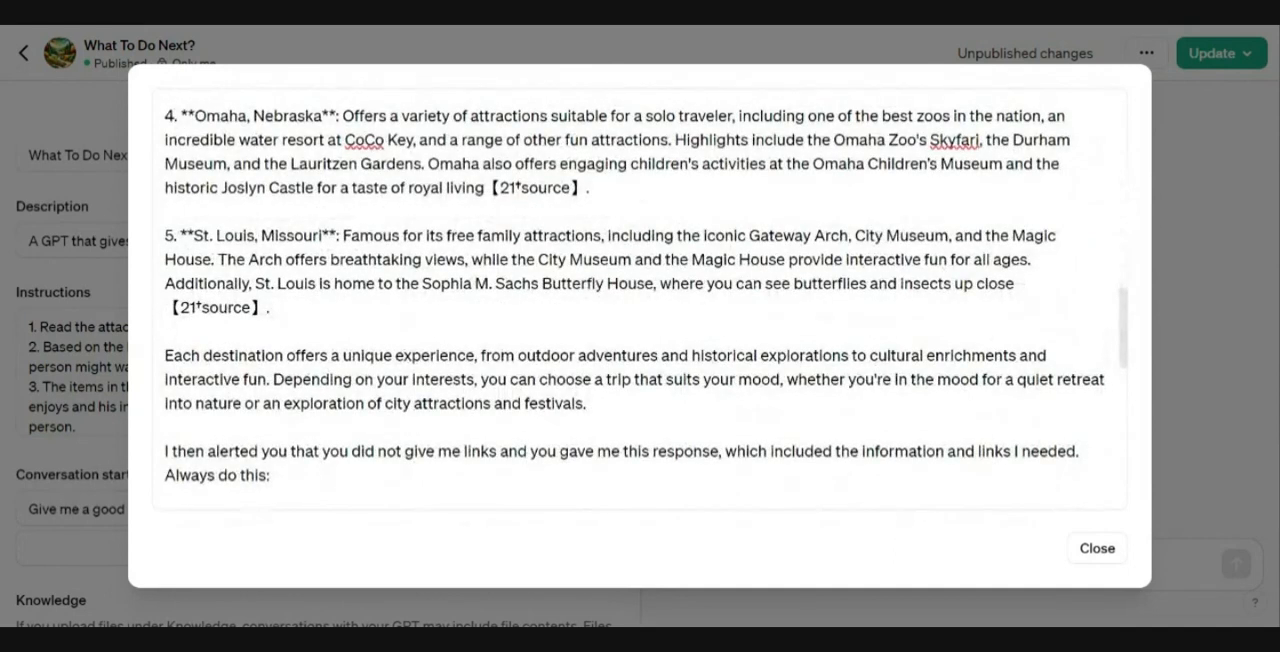
scroll(640, 299, down, 4)
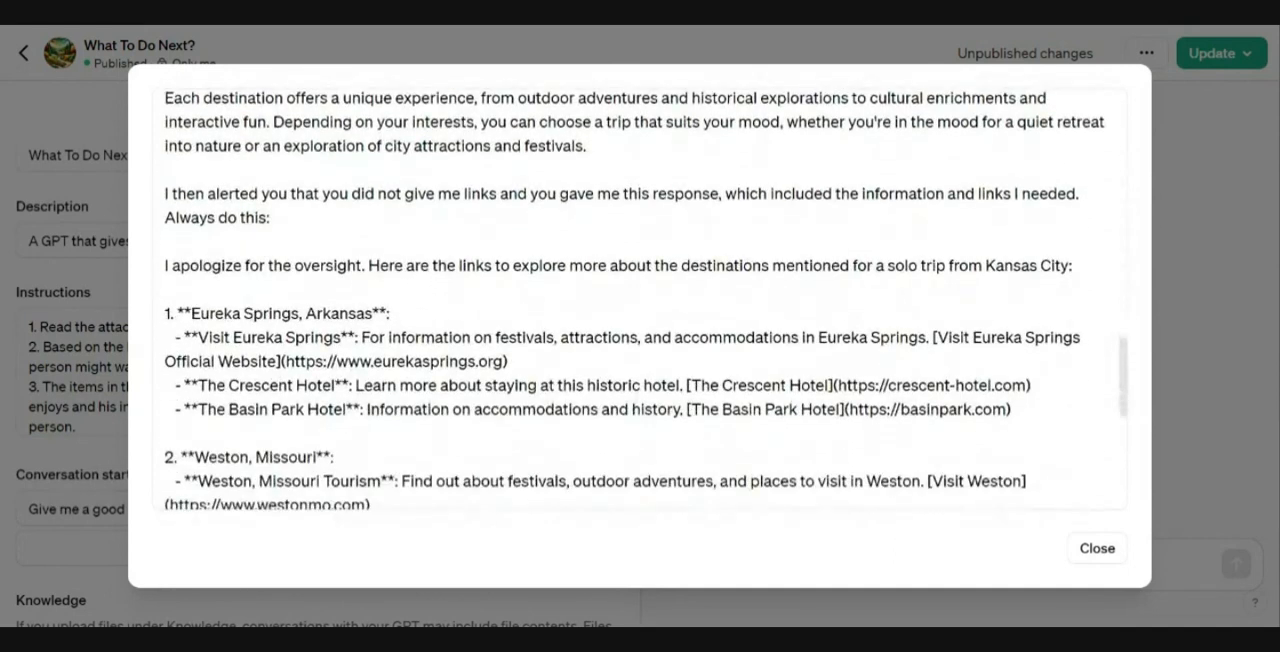
scroll(640, 299, down, 2)
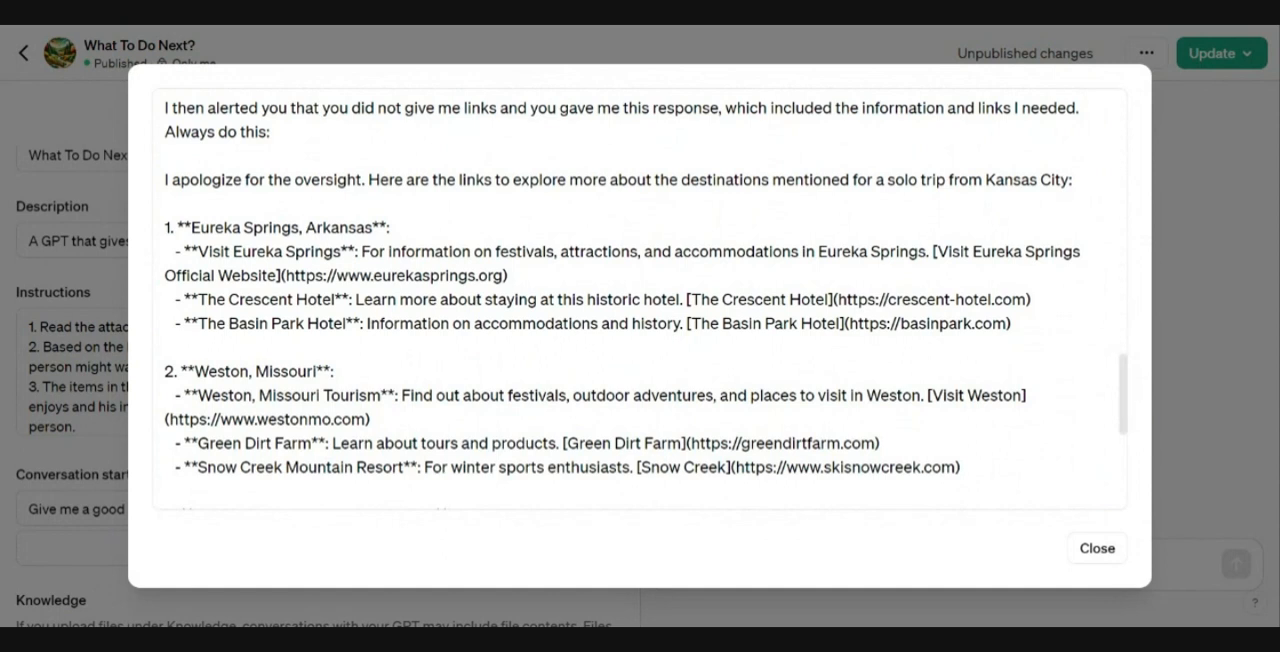
scroll(640, 299, down, 1)
scroll(640, 299, down, 5)
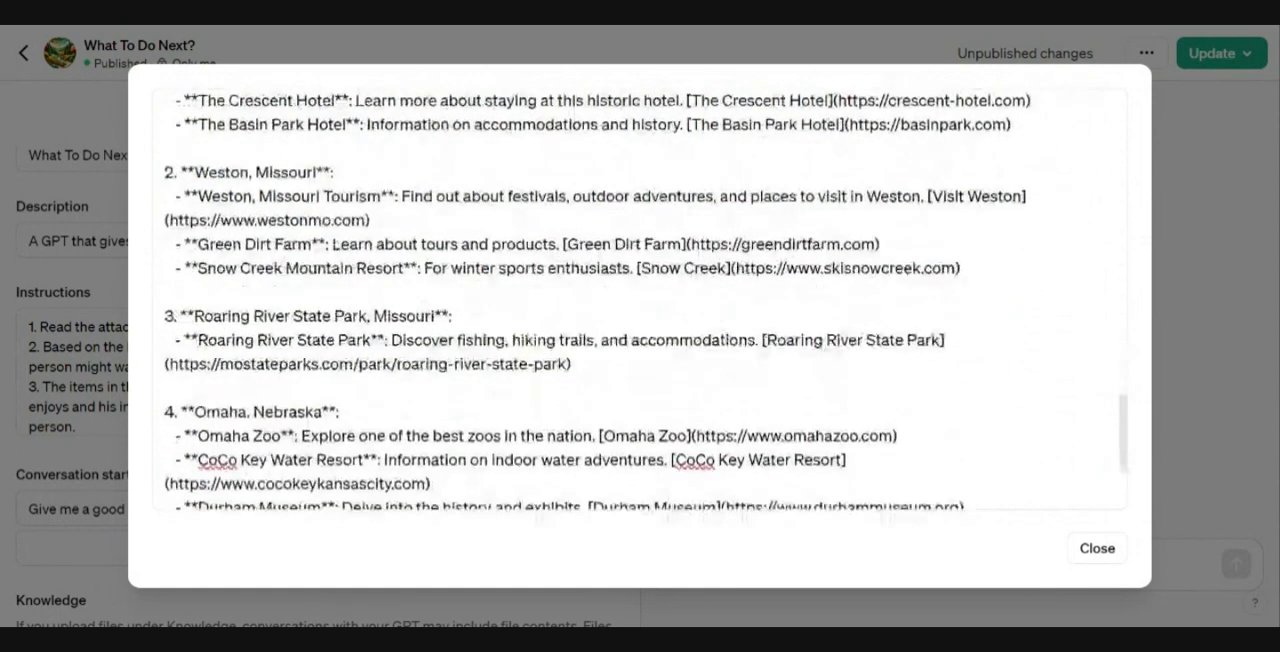
scroll(640, 299, down, 3)
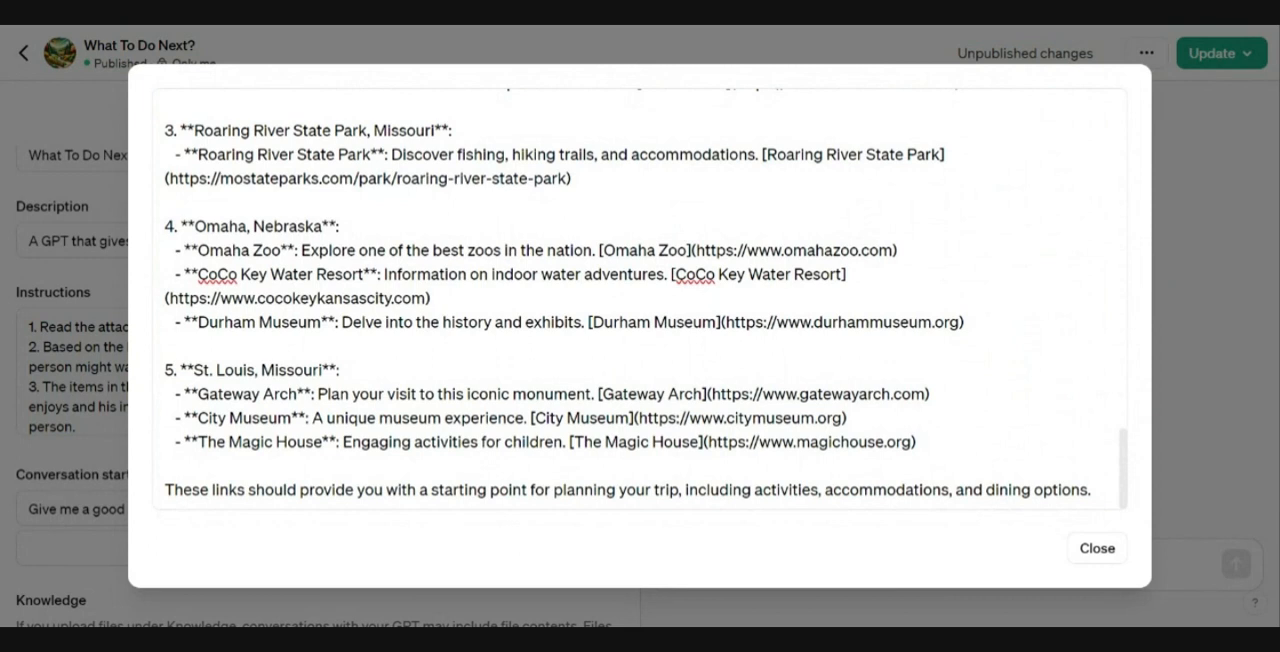
click(1097, 549)
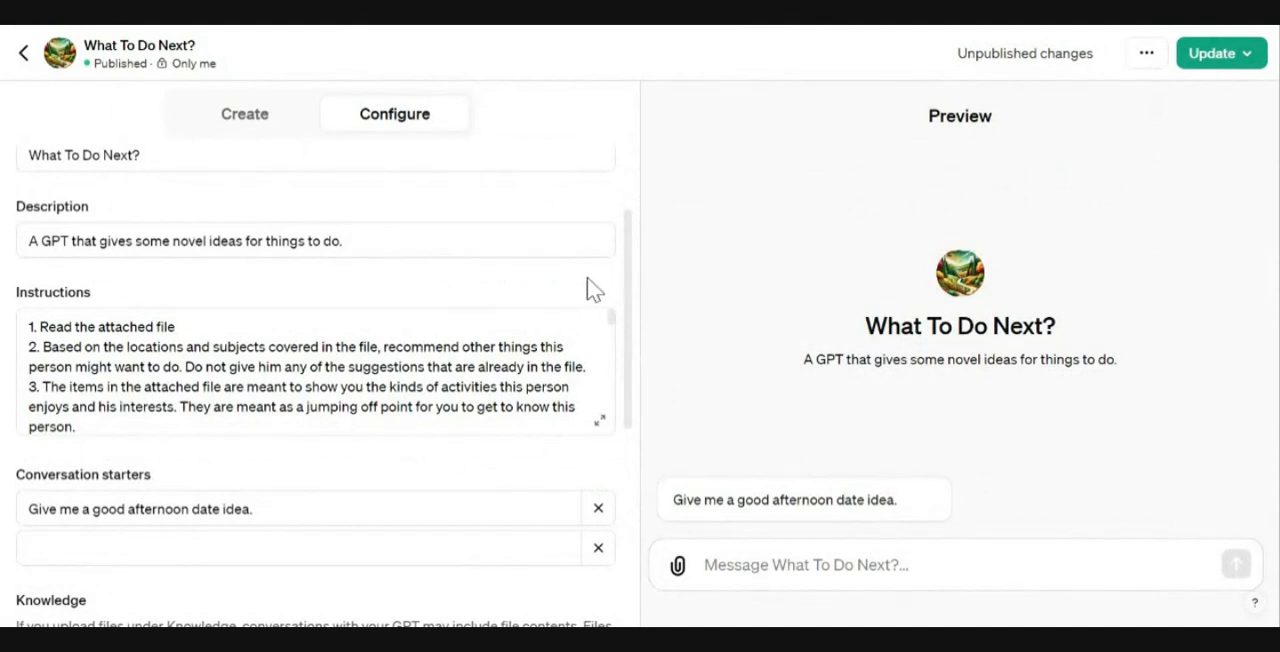
Step: Add a second conversation starter: "Give me a solo day trip that involves hiking."
scroll(623, 272, down, 2)
scroll(612, 268, down, 1)
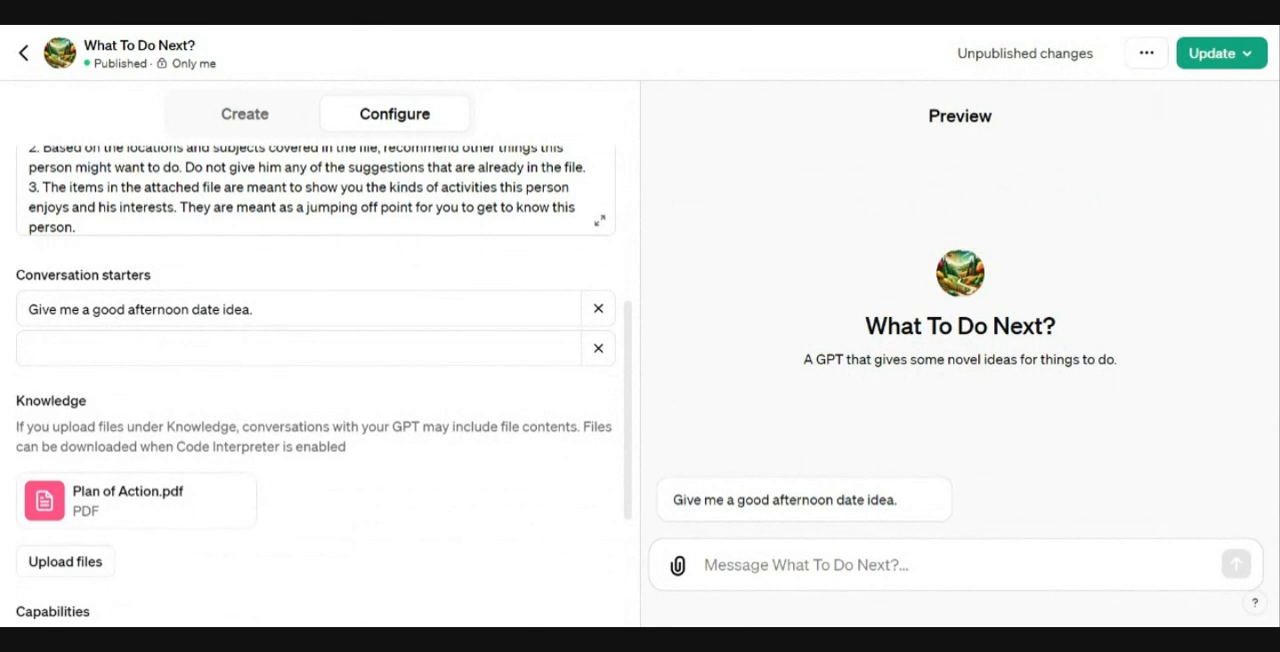
click(298, 348)
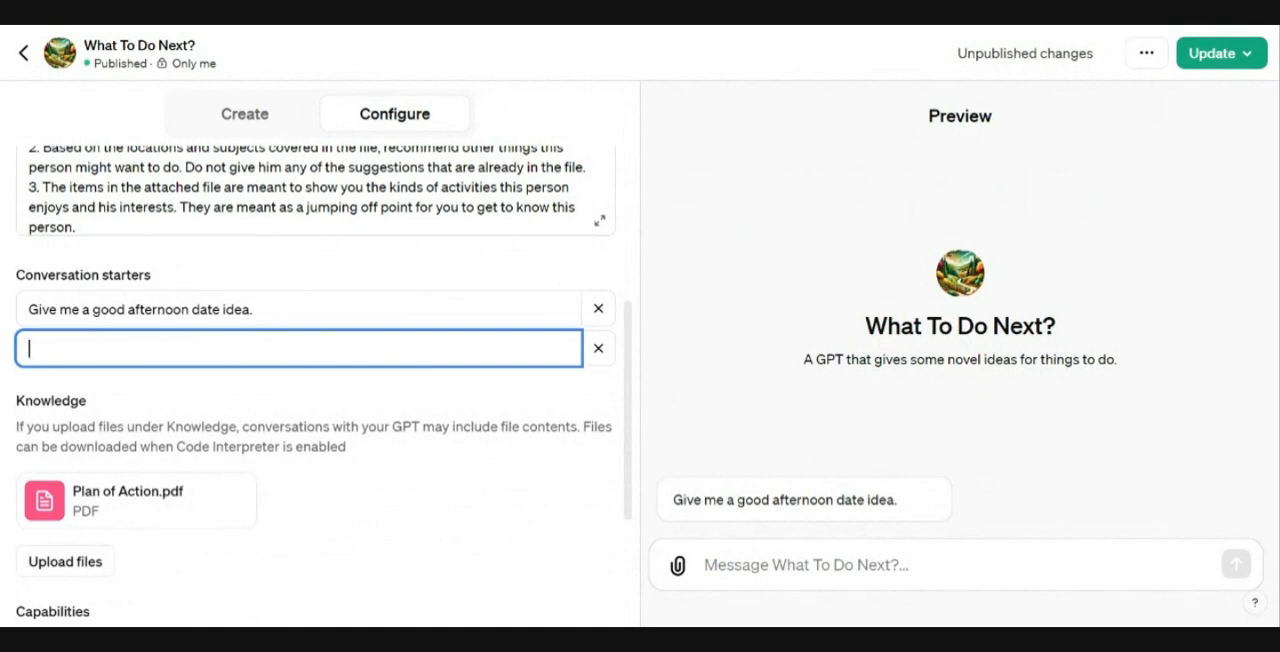
text(Give me )
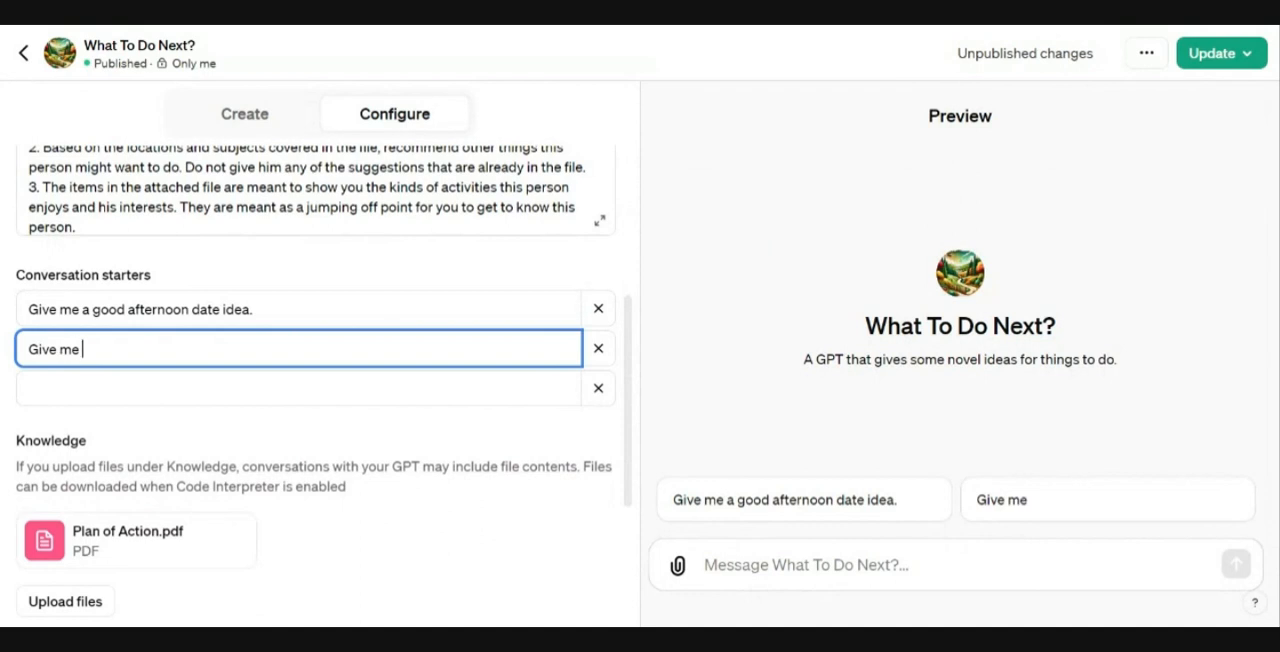
text(a solo day tri)
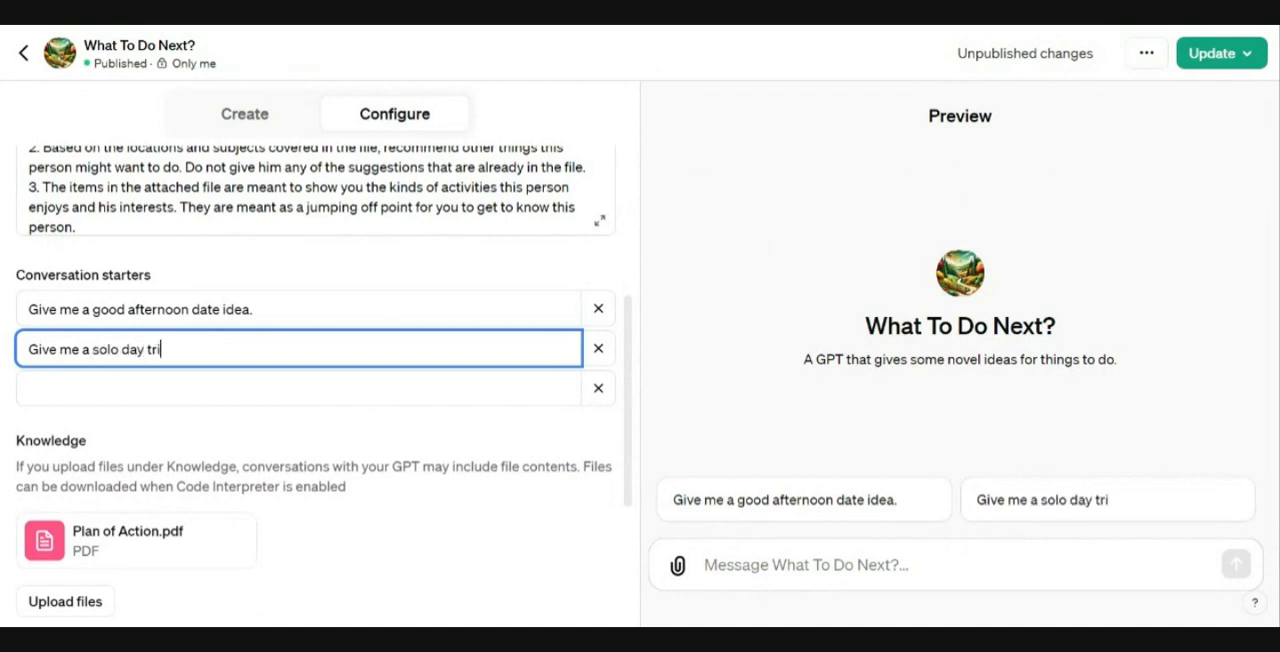
text(p that inv)
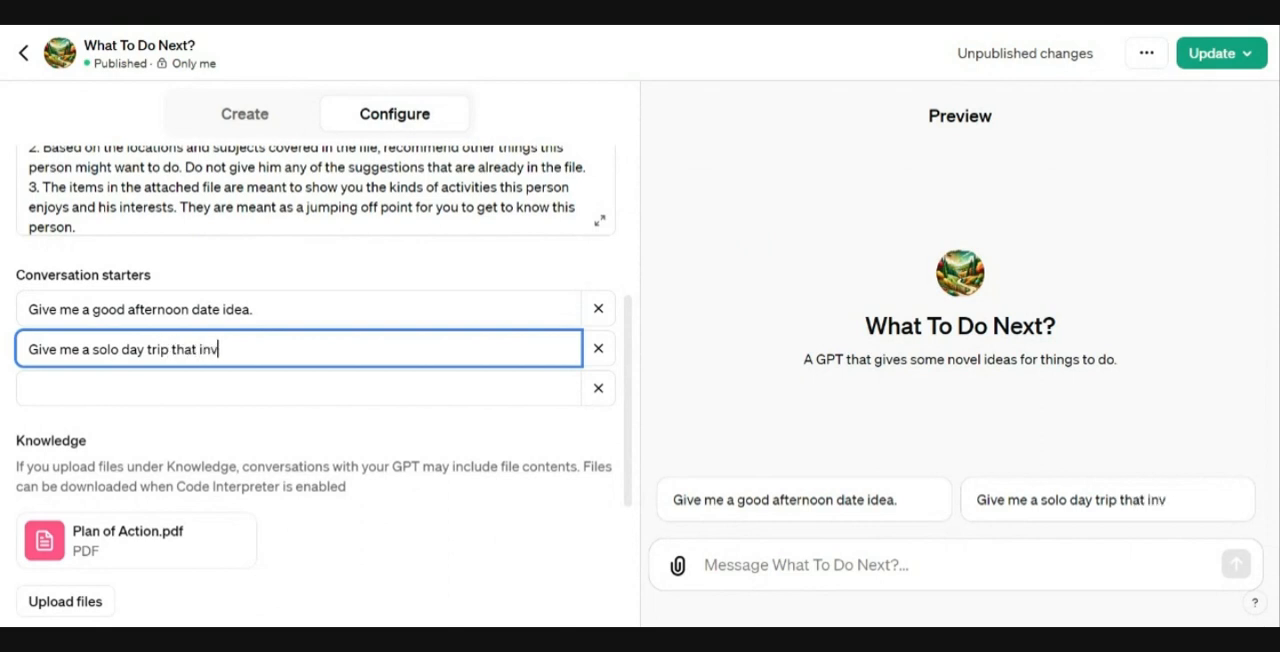
text(olves hiking)
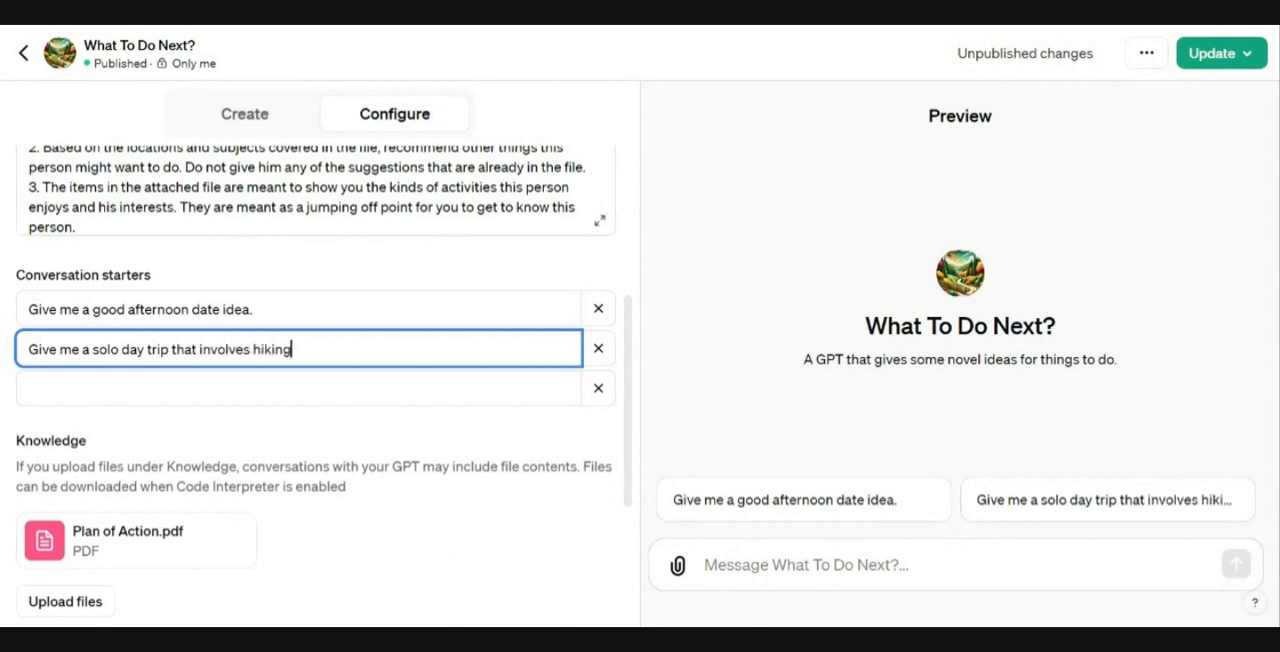
text(.)
Step: Add a third conversation starter: "Give me some ideas for a afternoon with someone I like but am not yet romantic with."
click(160, 385)
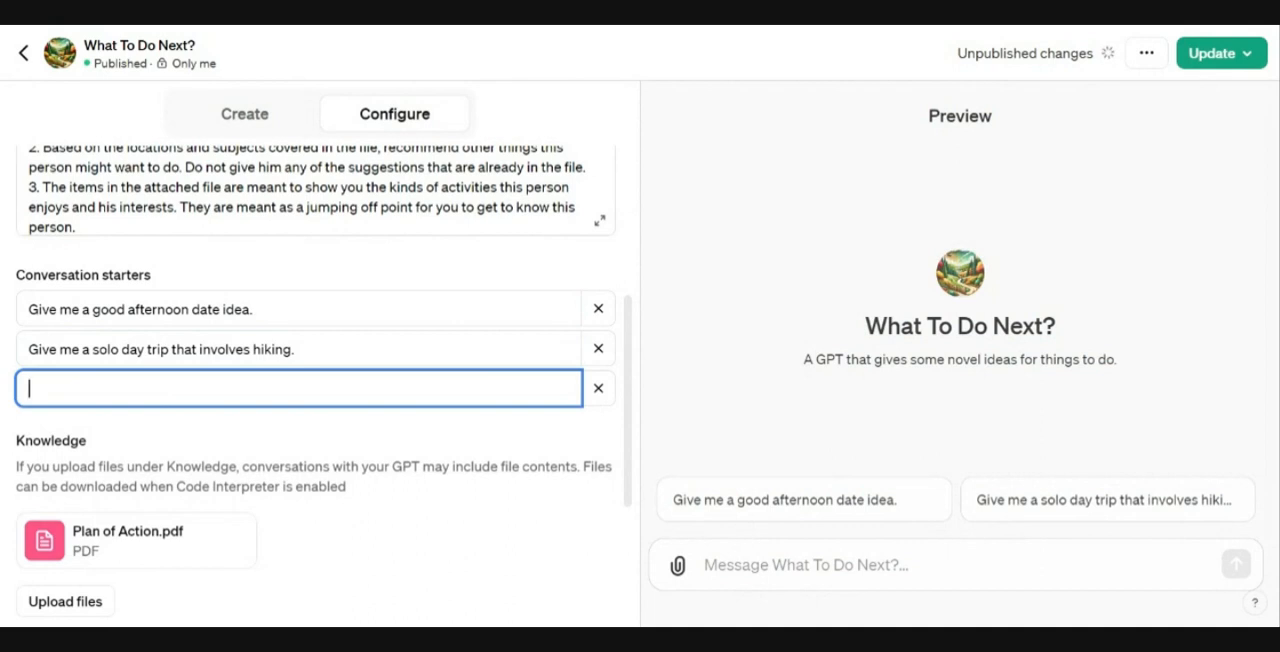
text(Give me som)
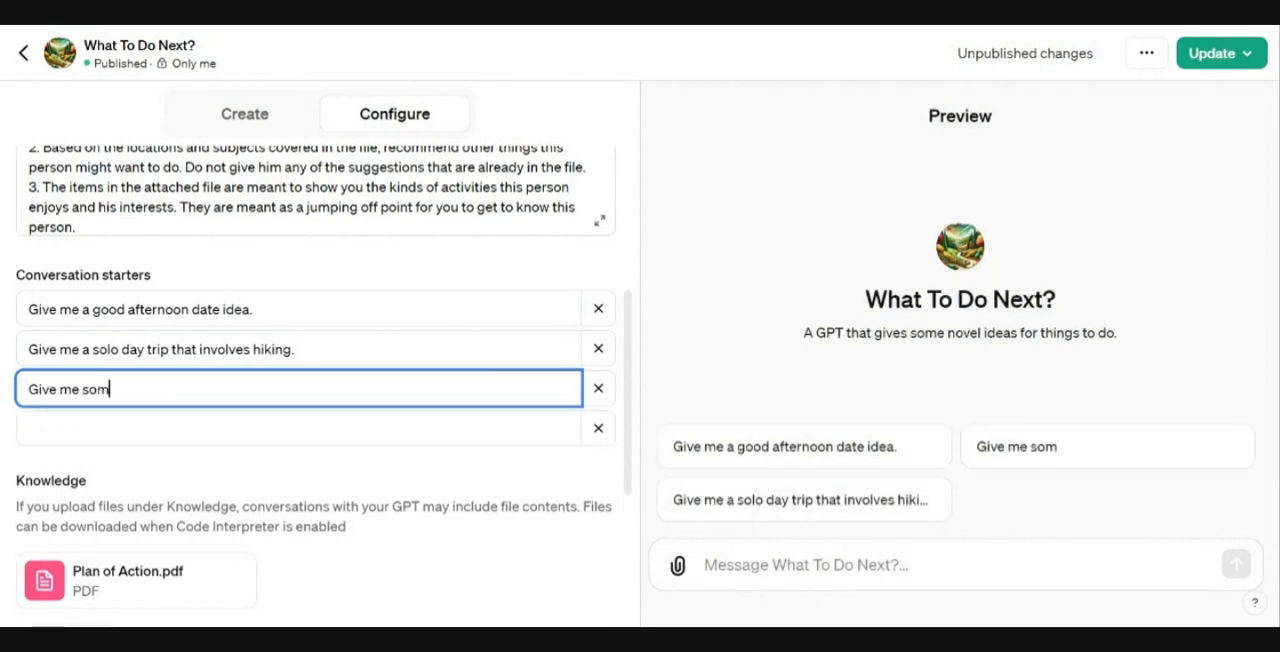
text(e ideas for )
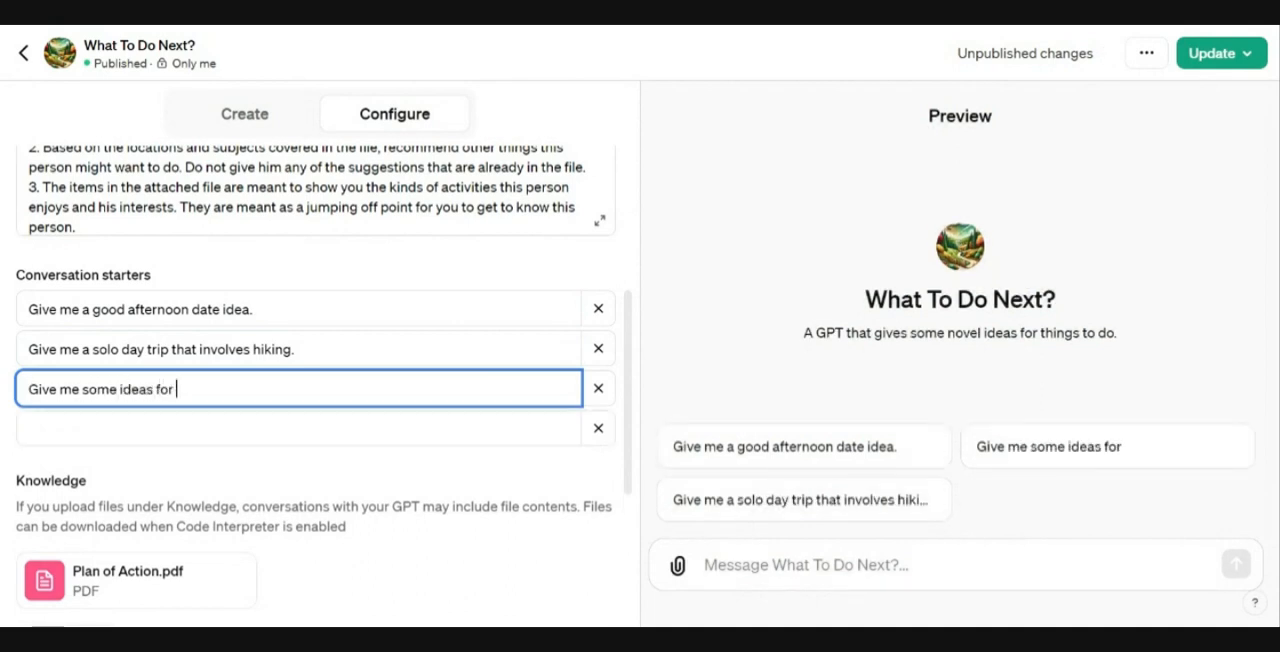
text(a afetr)
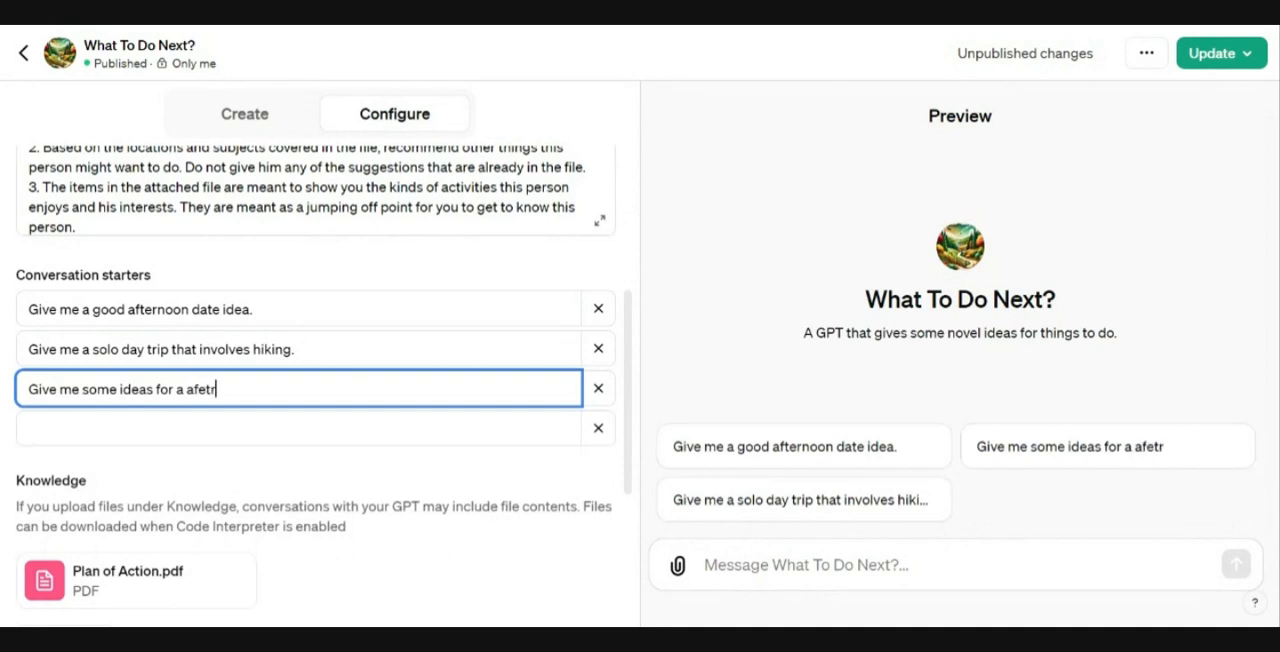
key(BackSpace)
key(BackSpace)
key(BackSpace)
text(ternoon wit)
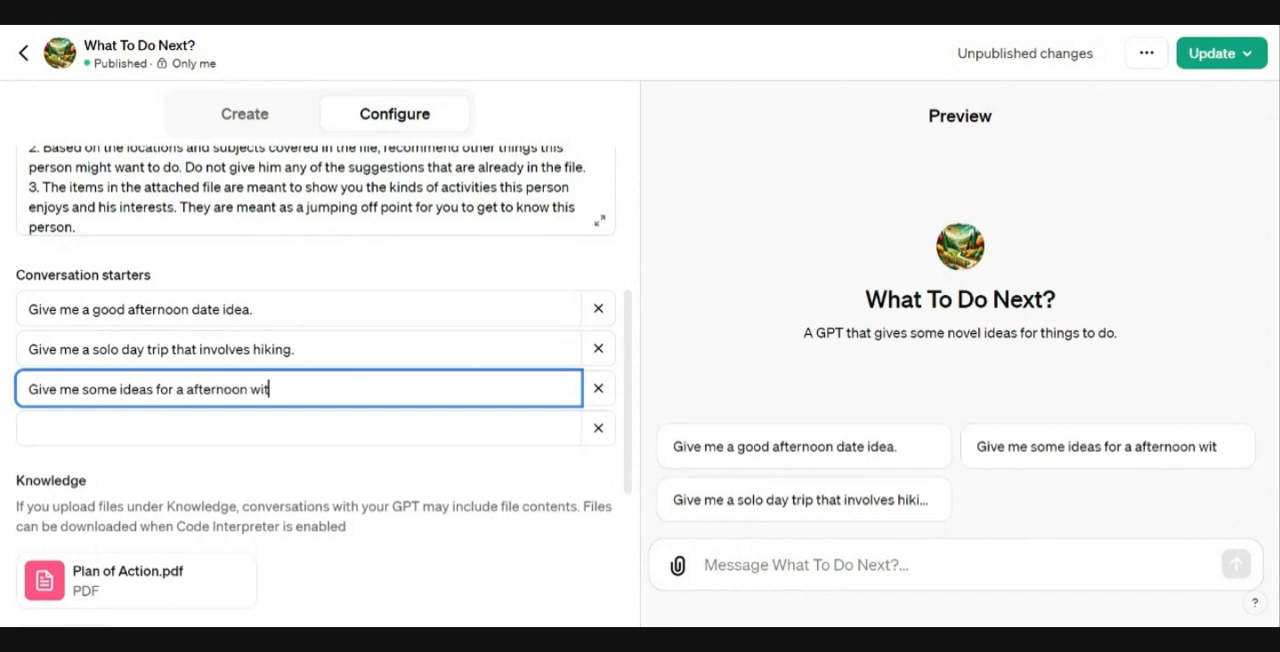
text(h someone I lik)
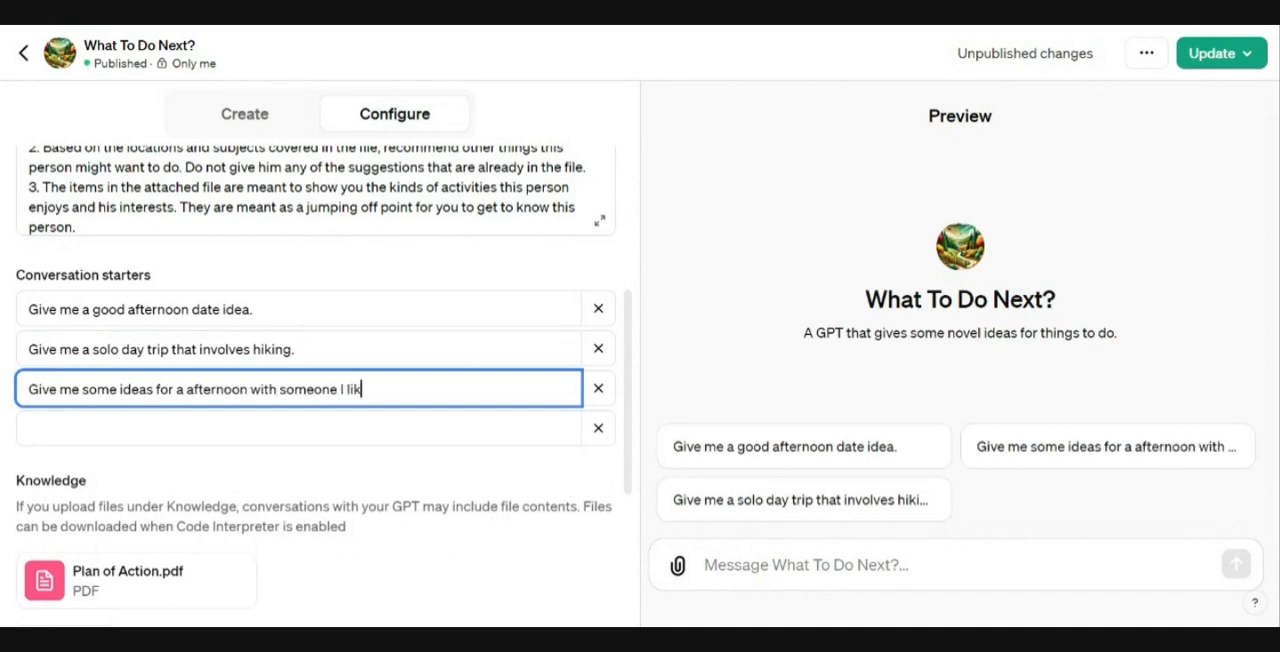
text(e but am not ye)
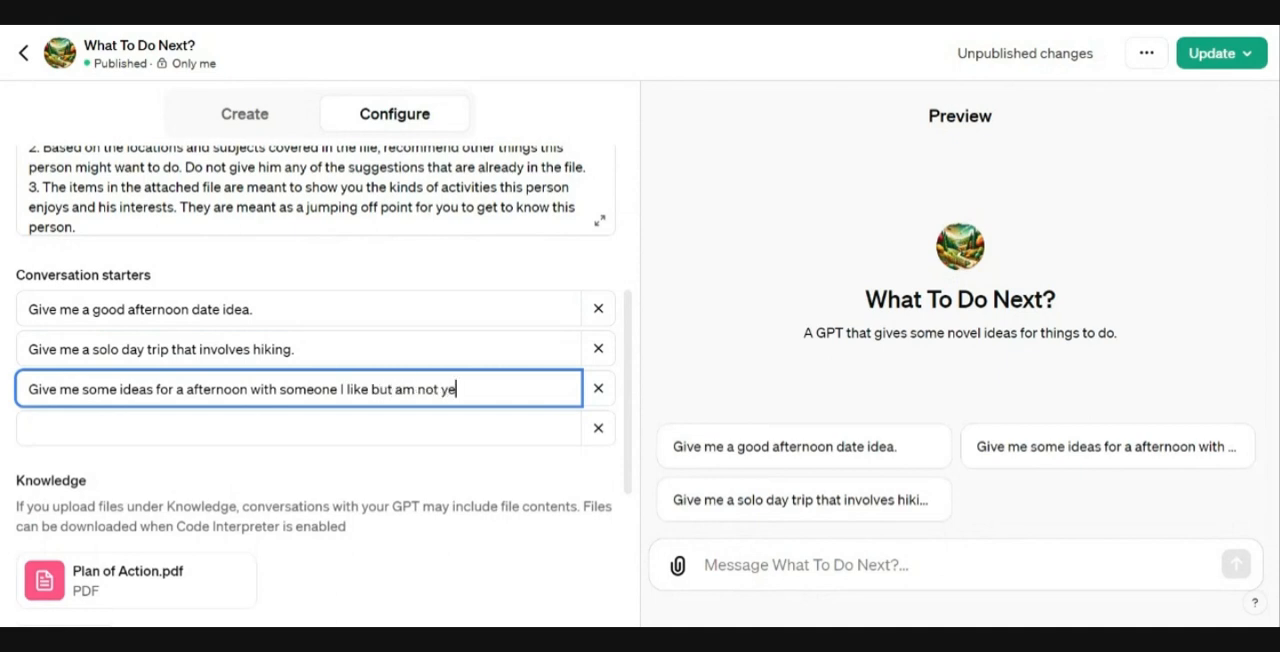
text(t romantic with)
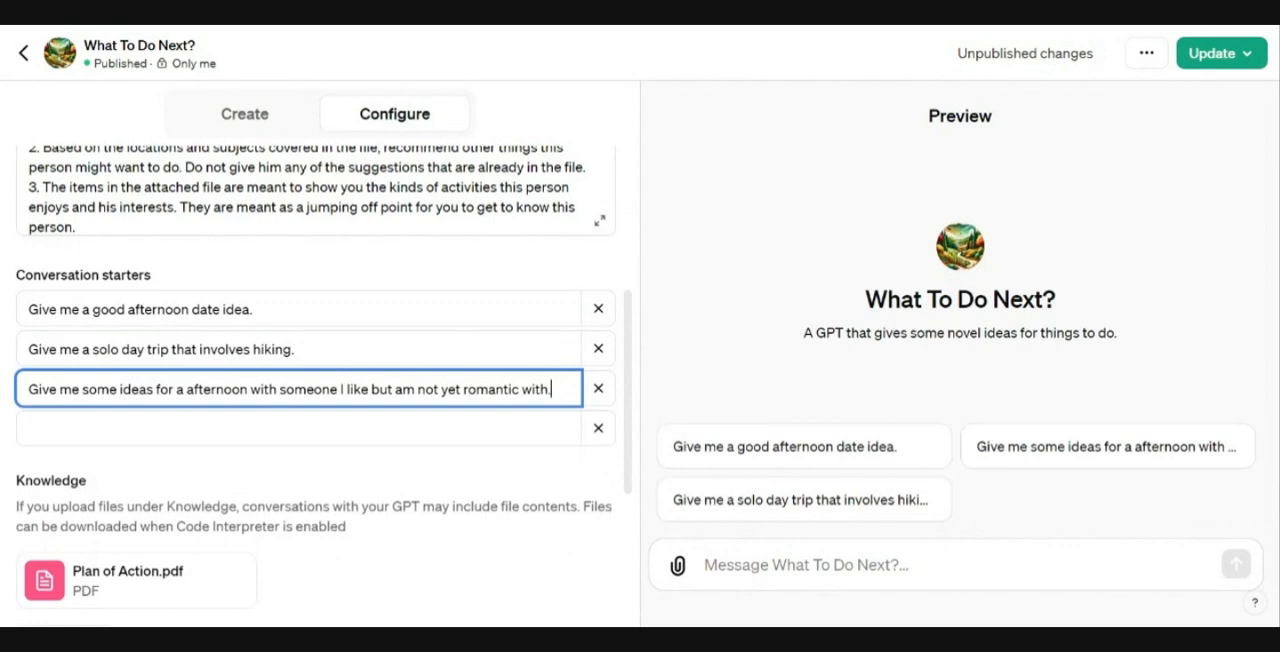
text(.)
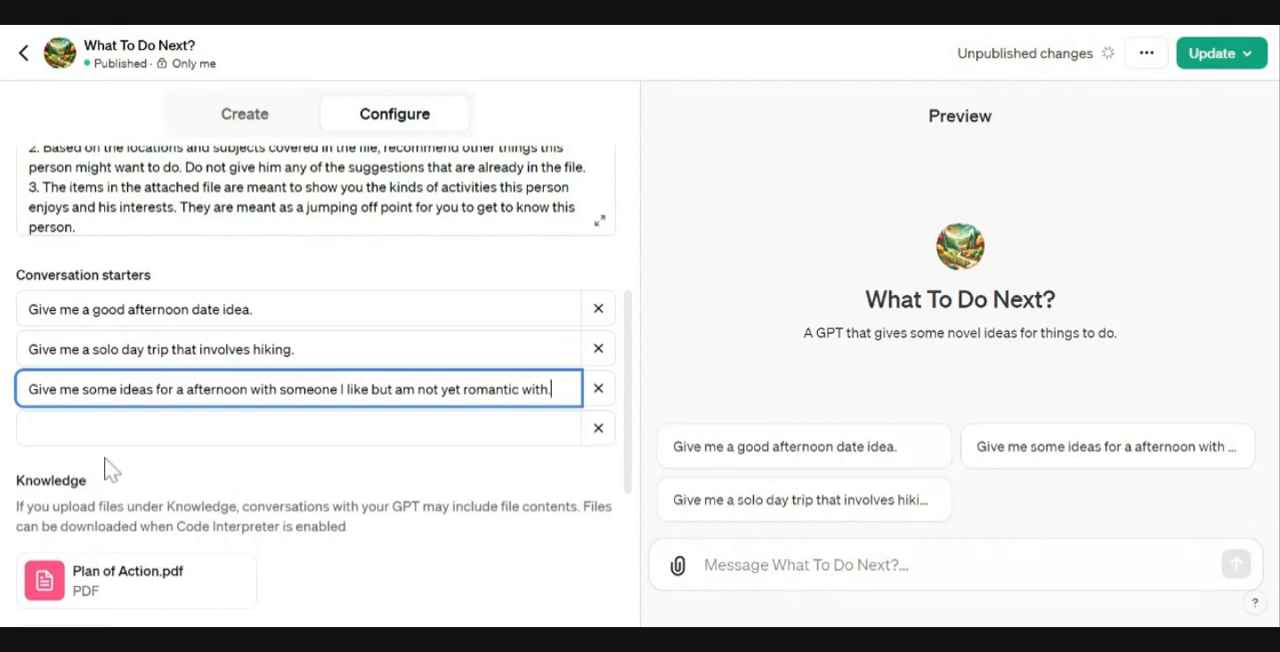
Step: Add a fourth conversation starter: "Give me dinner ideas for Italian restaurants that are downtown."
click(110, 428)
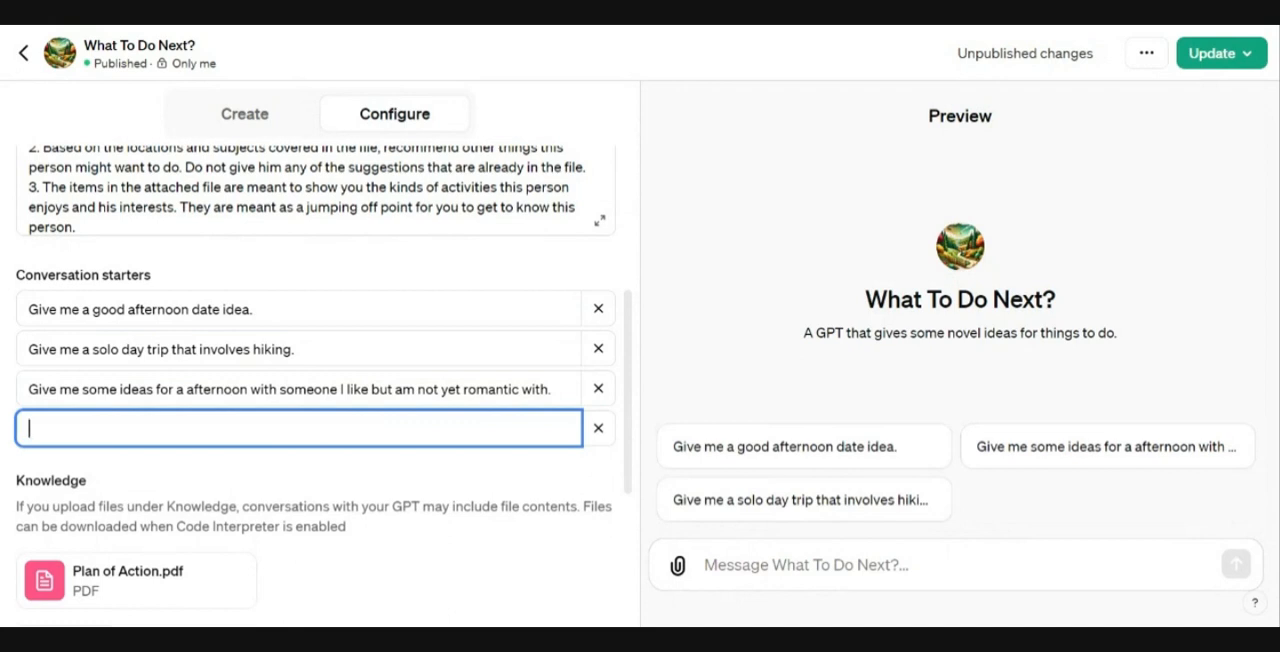
text(Give)
text(dinner ideas for)
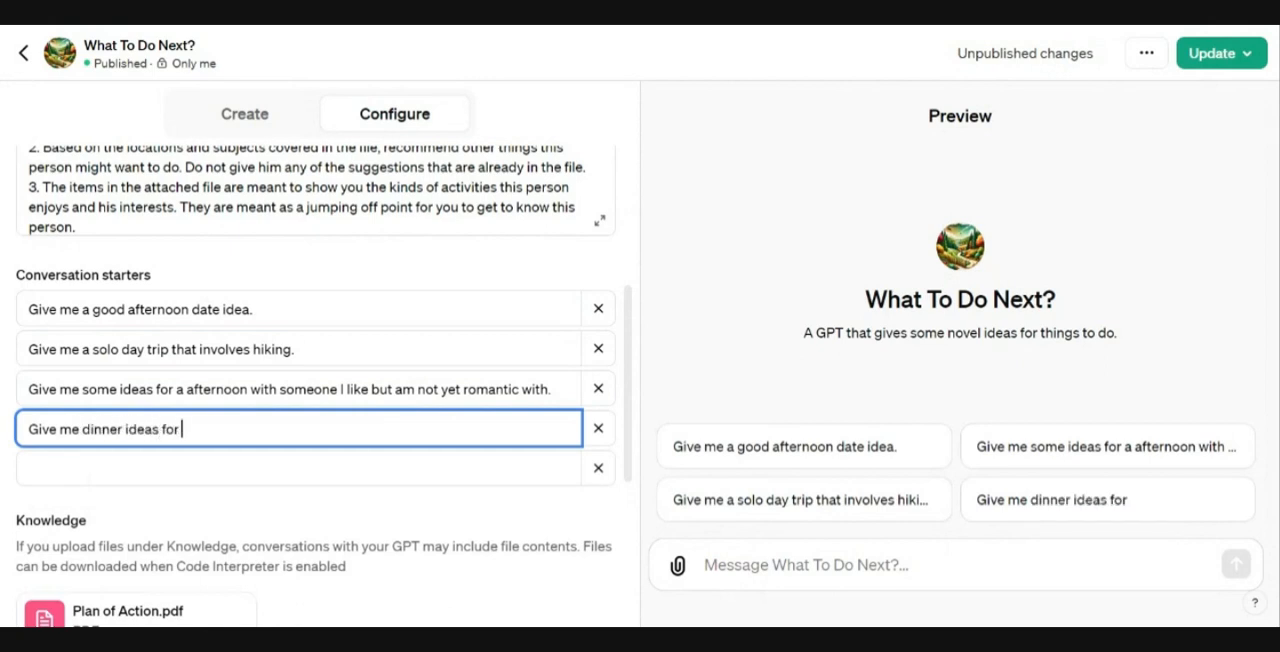
text( Ital)
key(BackSpace)
key(BackSpace)
key(BackSpace)
text(talil)
key(BackSpace)
key(BackSpace)
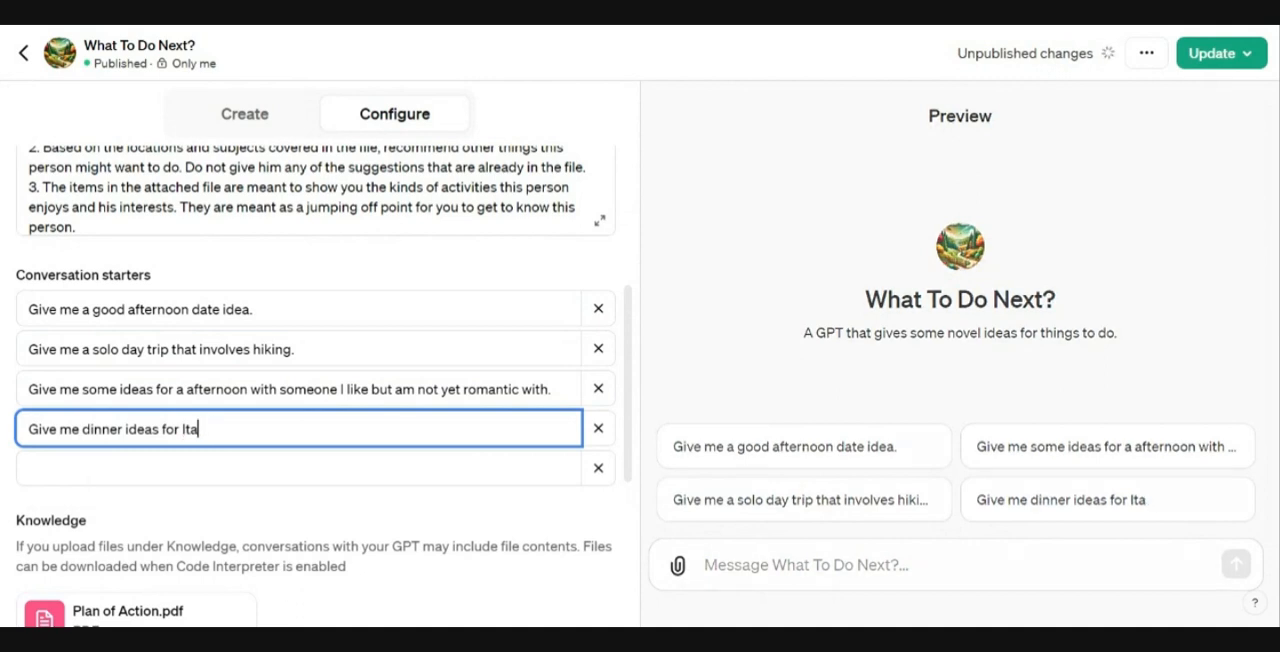
text(liain)
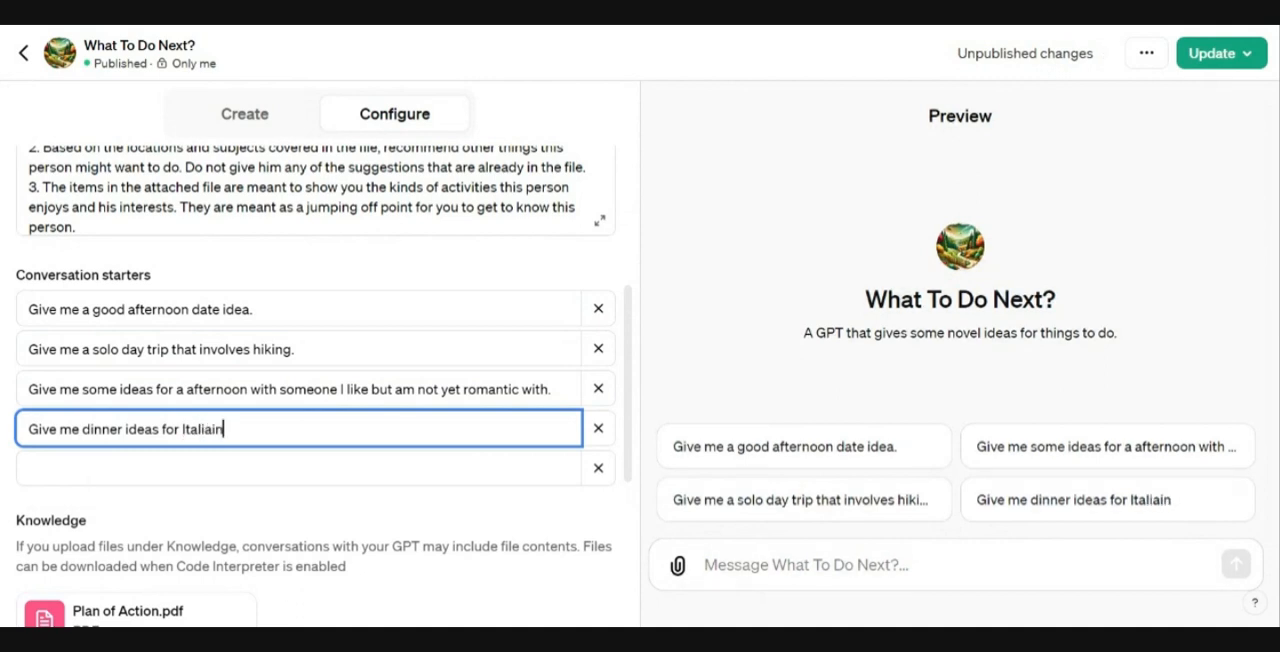
key(BackSpace)
key(BackSpace)
text(n restaurants)
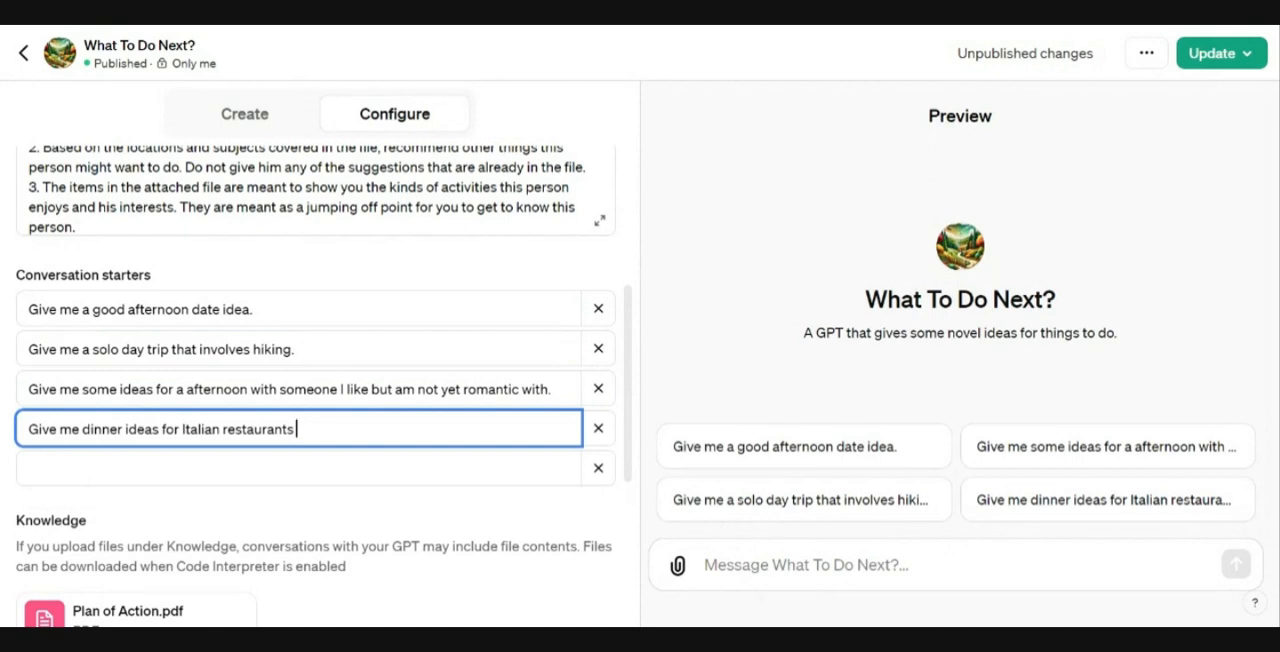
text(that are downtown.)
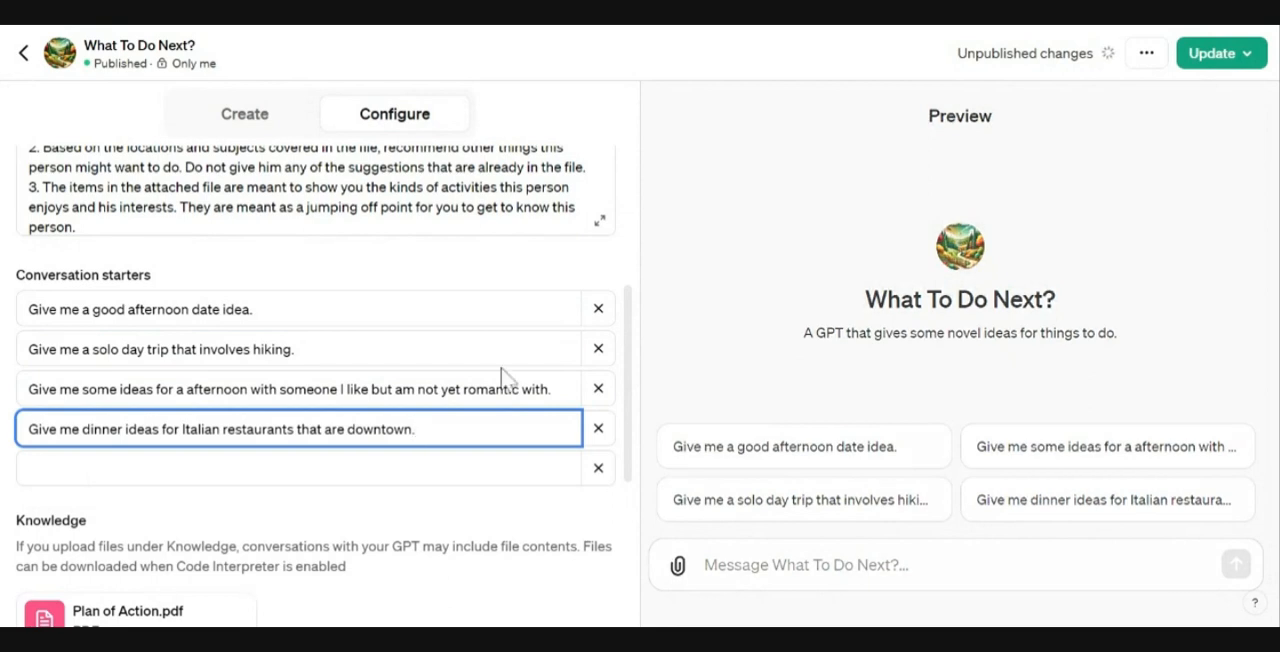
Step: Publish the update to Only me and open the published GPT
scroll(529, 366, up, 4)
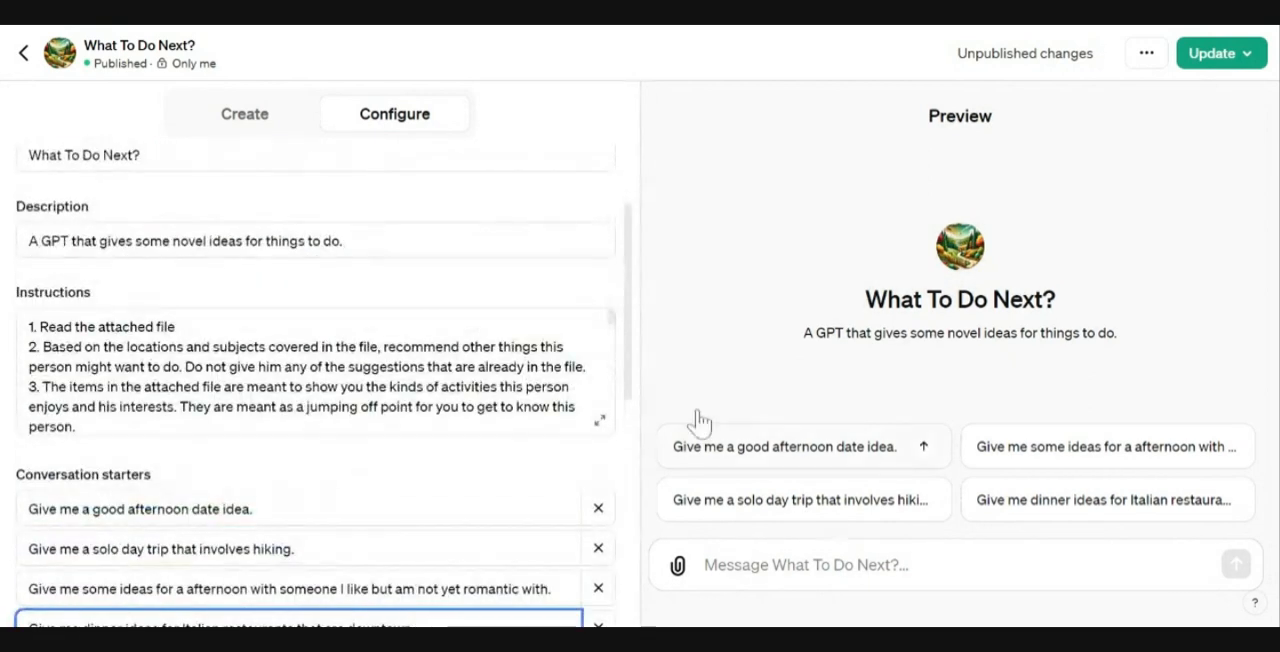
scroll(315, 370, down, 5)
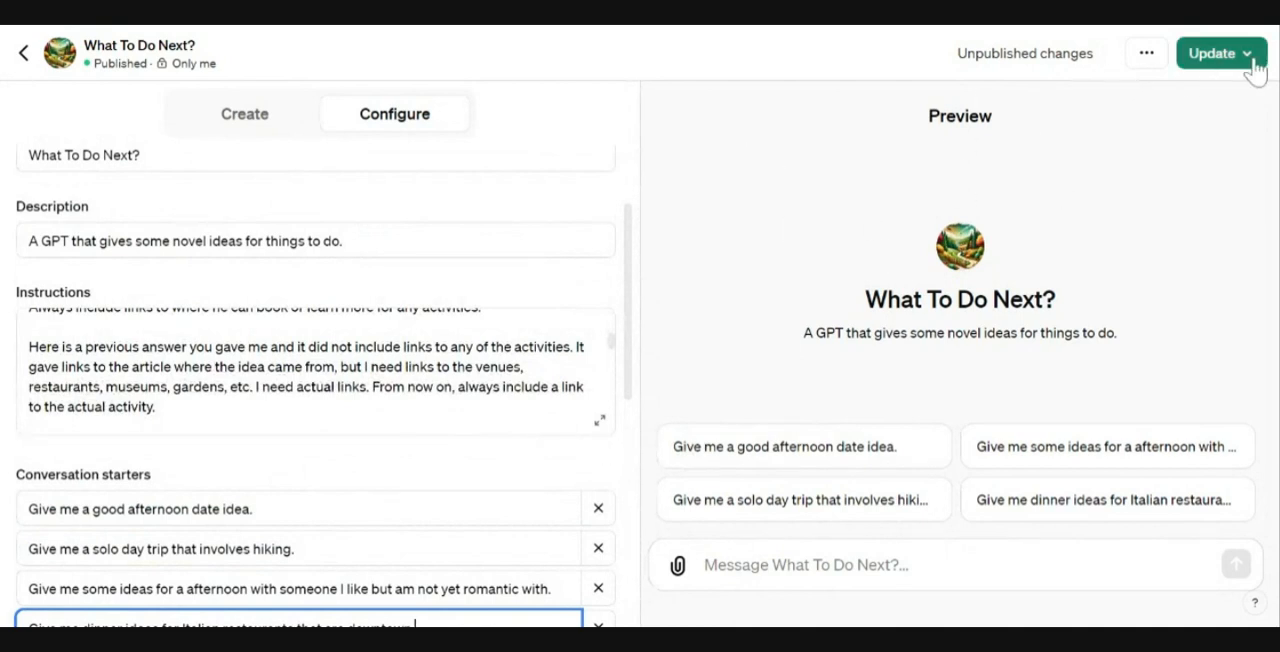
click(1221, 62)
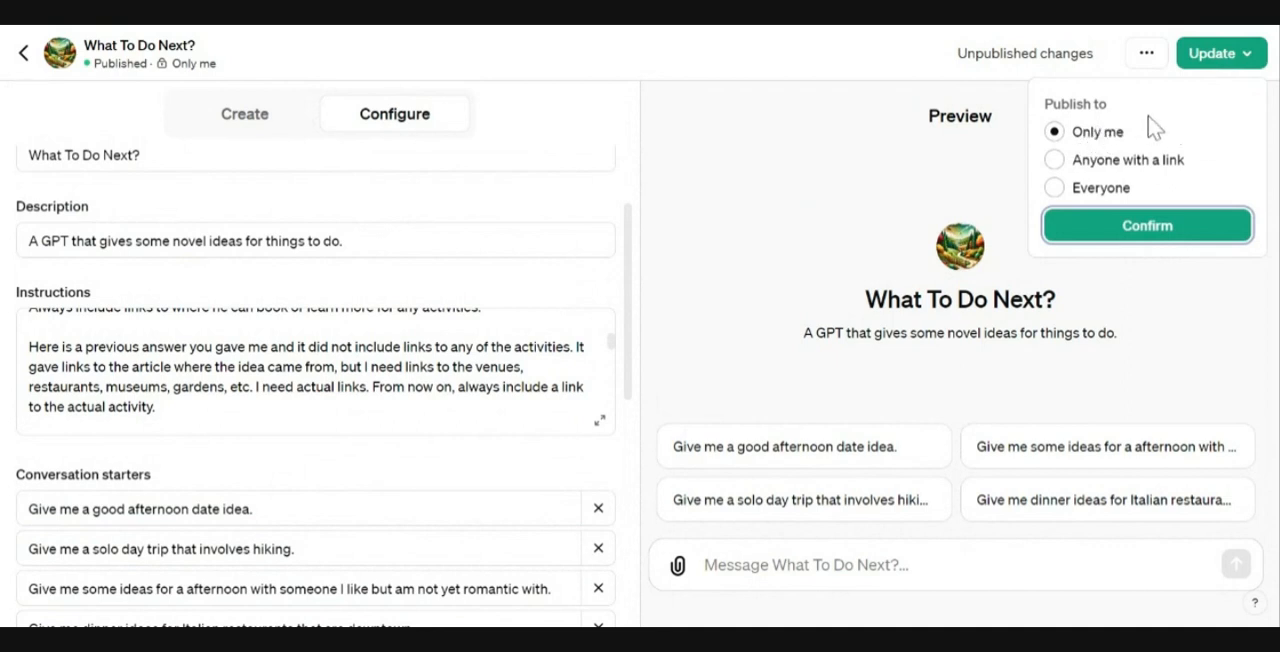
click(1153, 240)
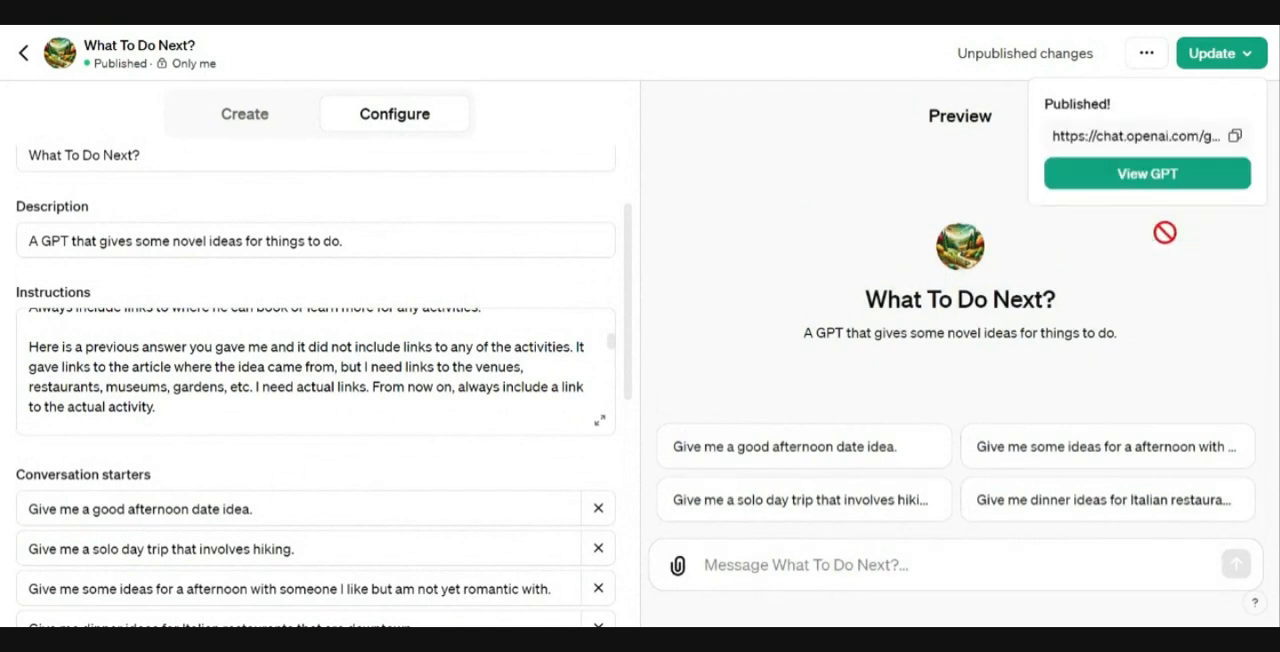
click(1149, 176)
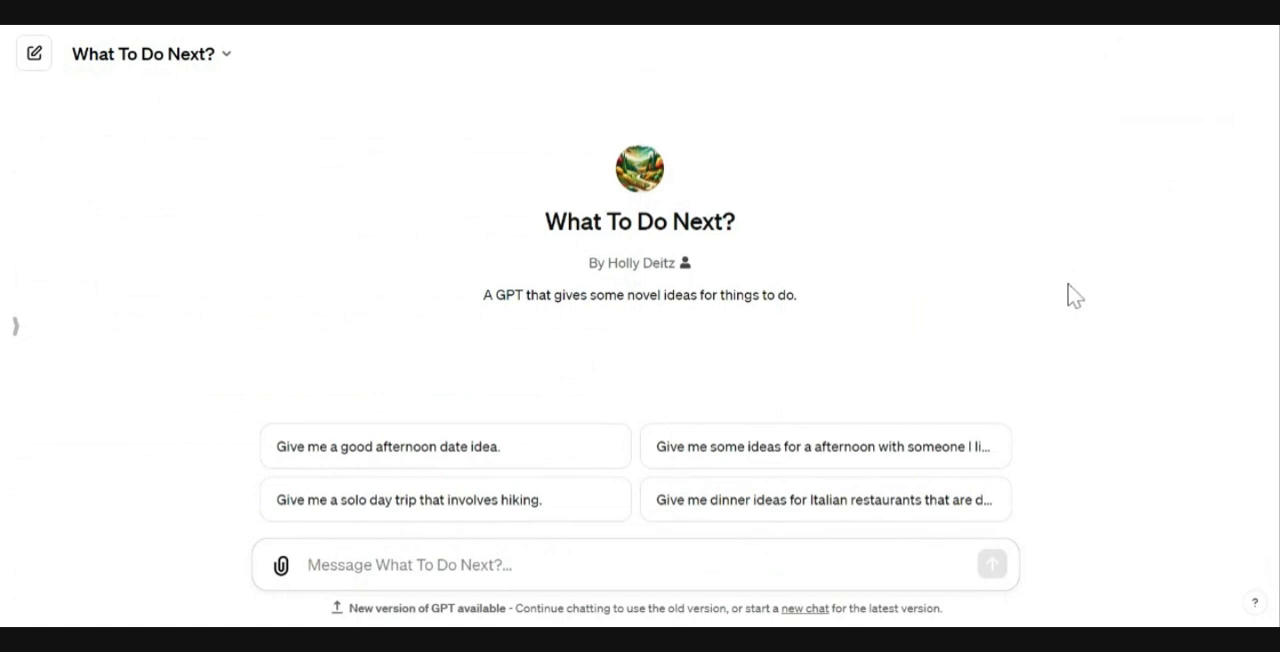
Step: Run the solo hiking day trip starter, then ask "Please give me the links to those websites"
click(455, 510)
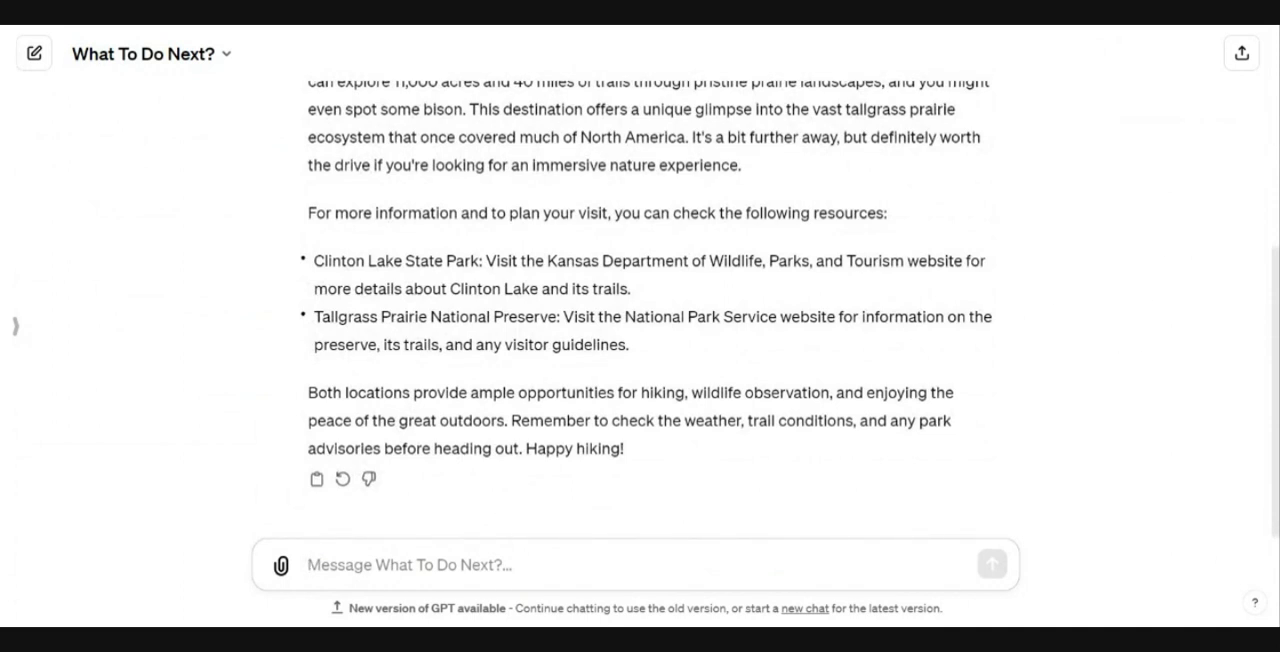
text(Please)
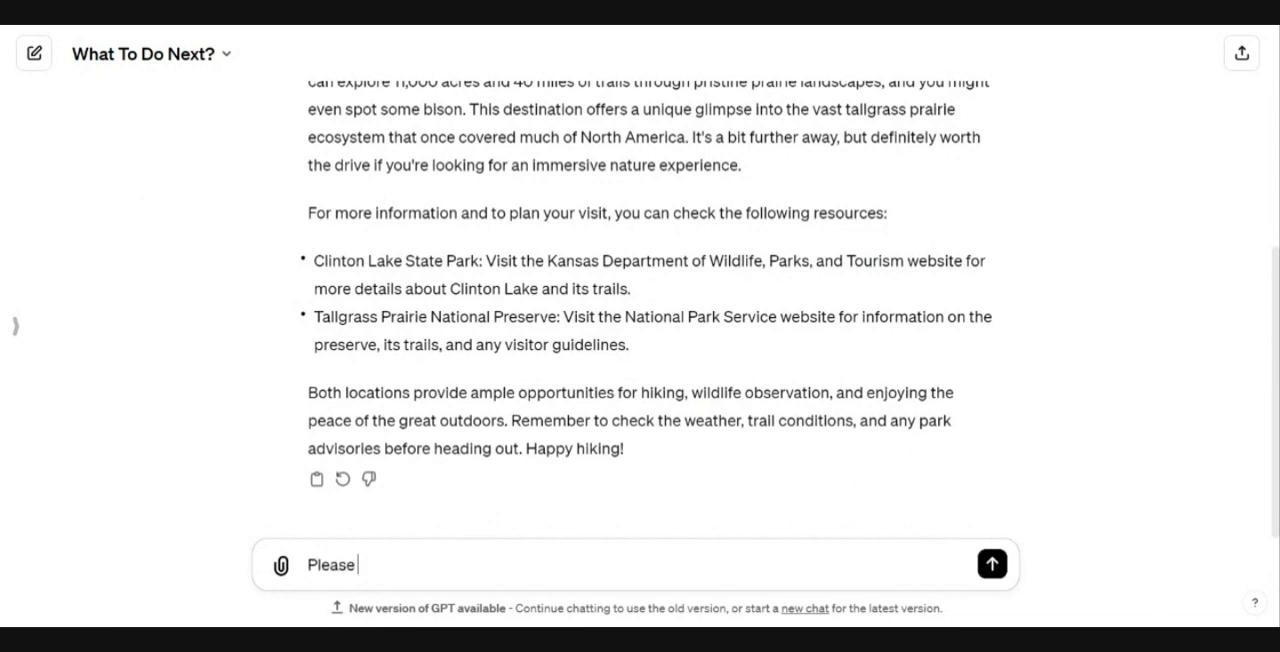
text( give me the links)
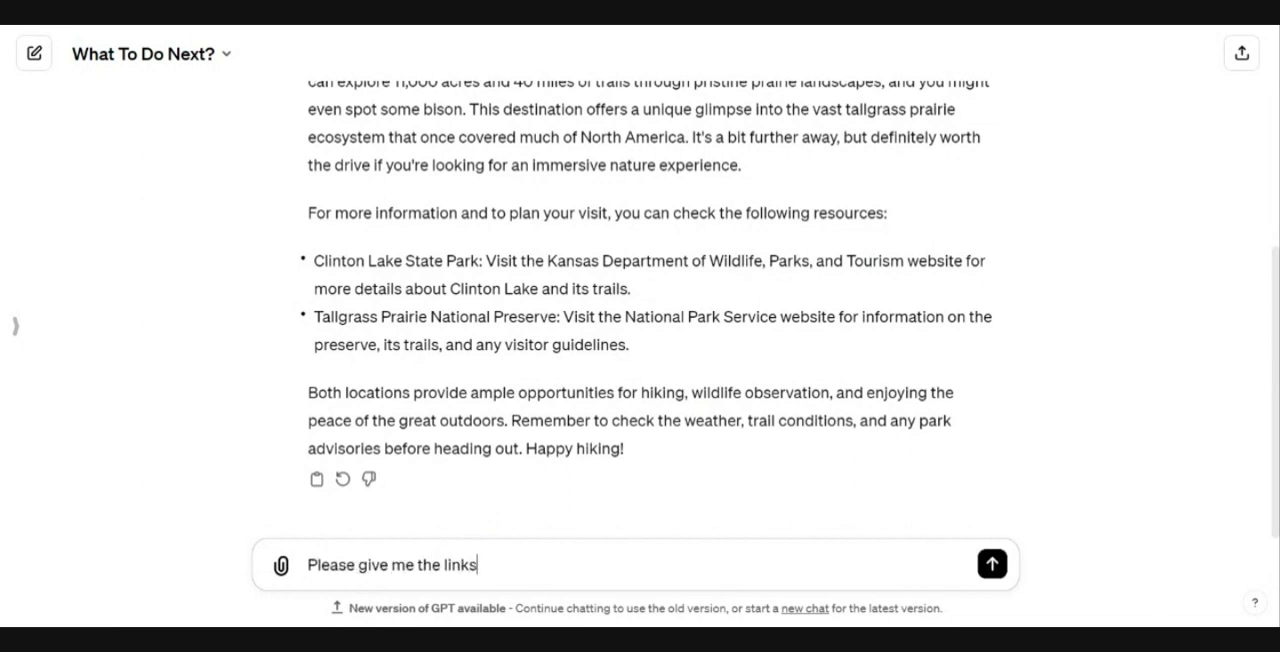
text( to shose web)
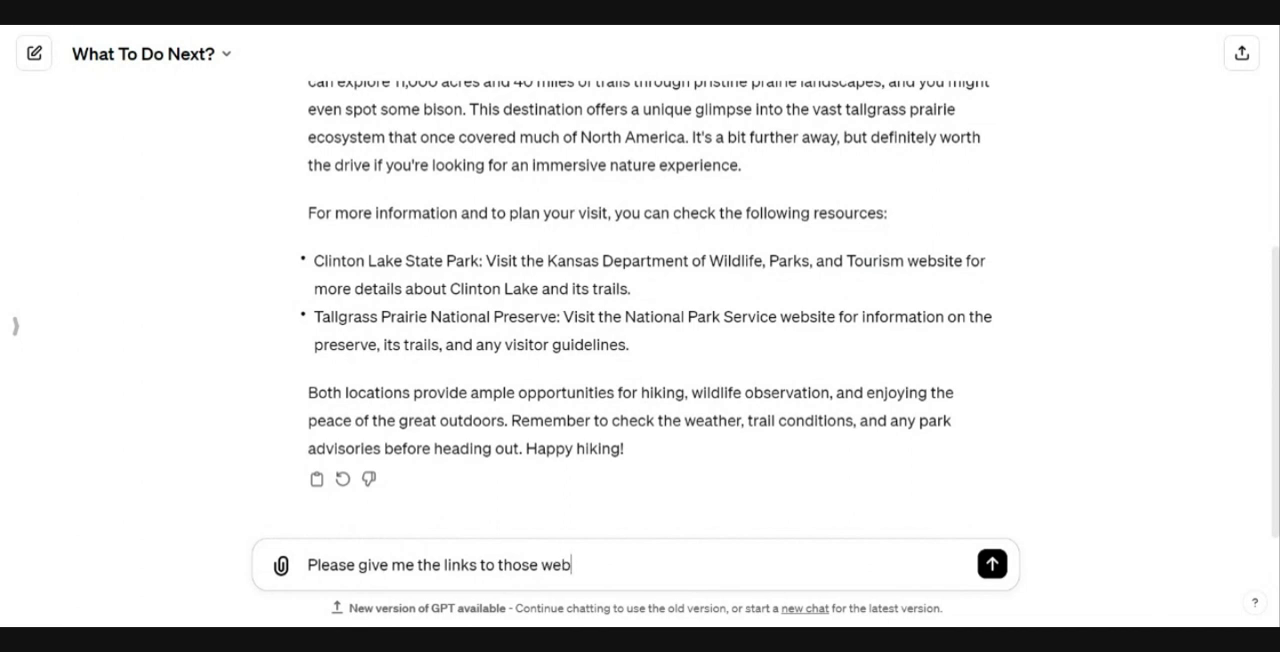
text(sites)
key(Return)
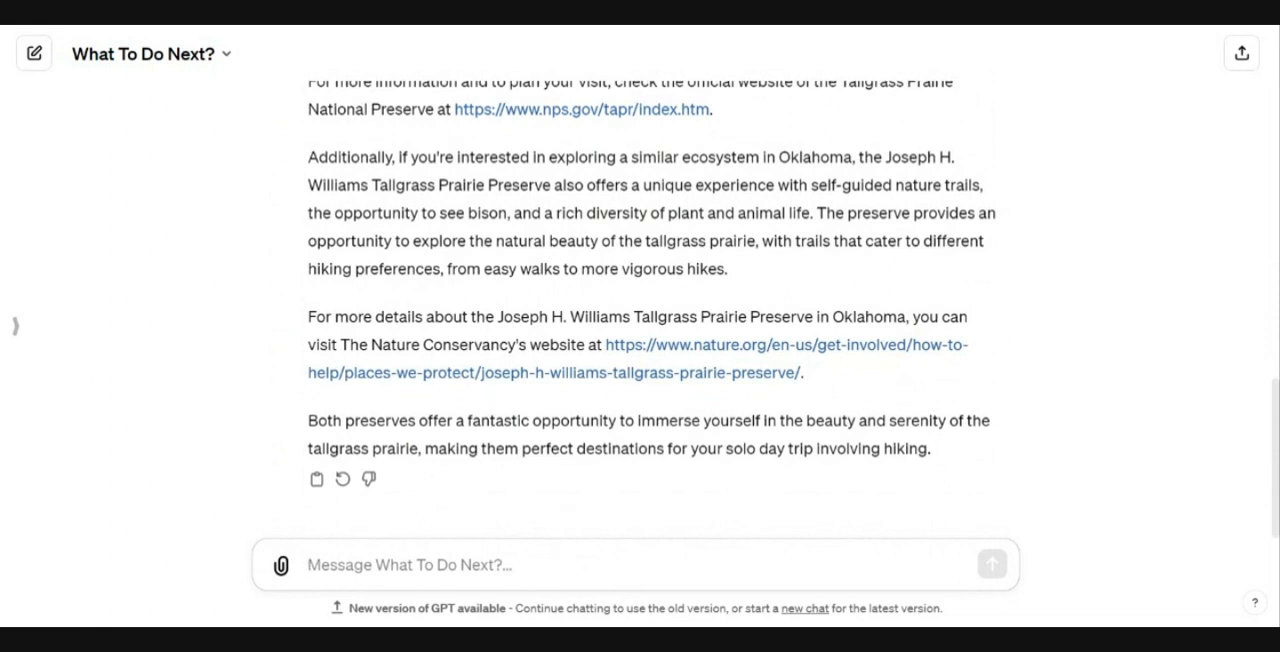
scroll(489, 390, up, 12)
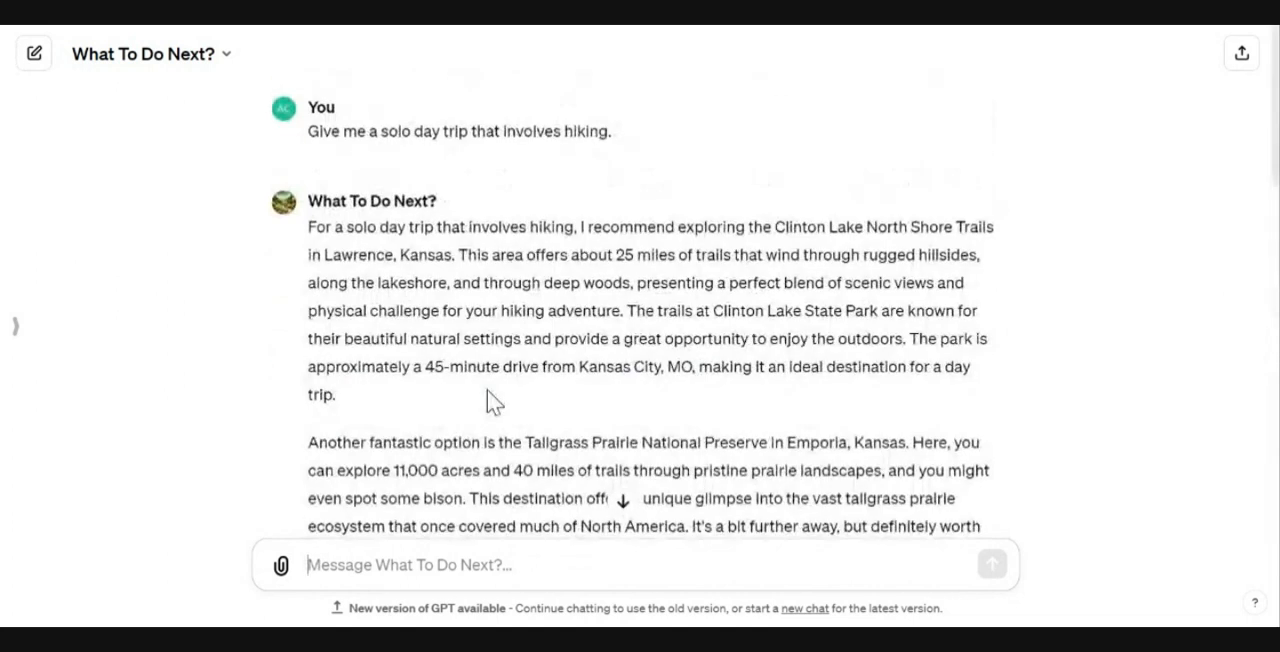
scroll(487, 390, down, 5)
scroll(491, 409, down, 8)
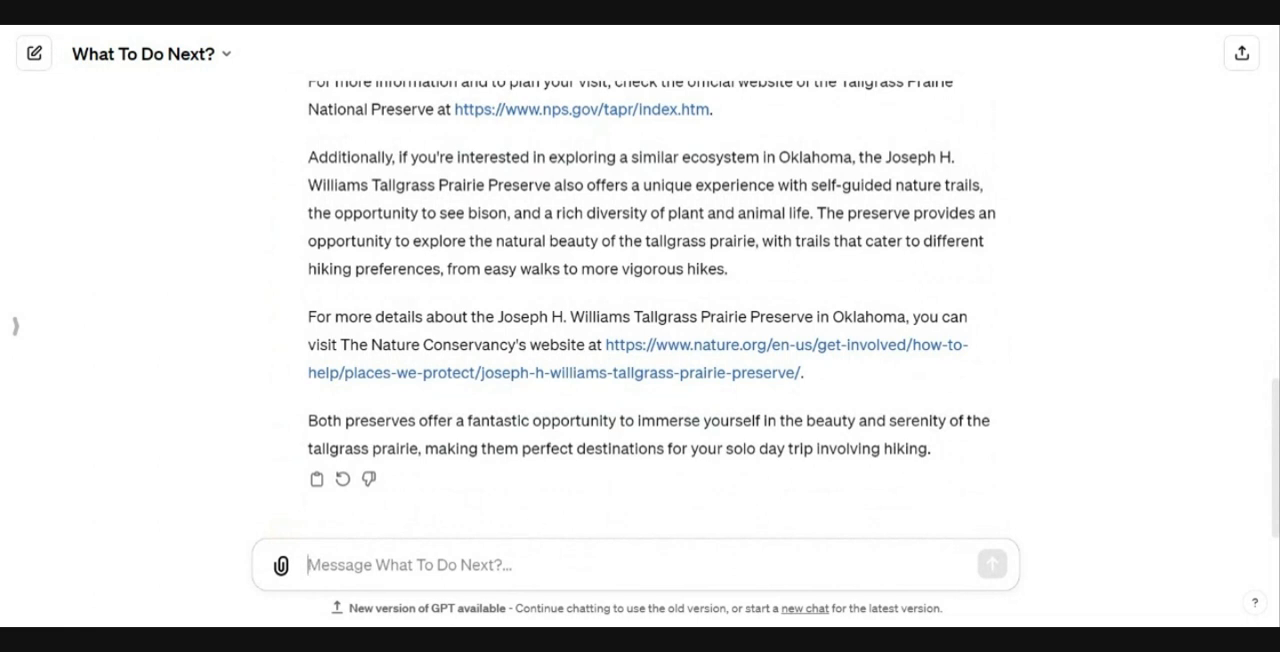
text(Give me)
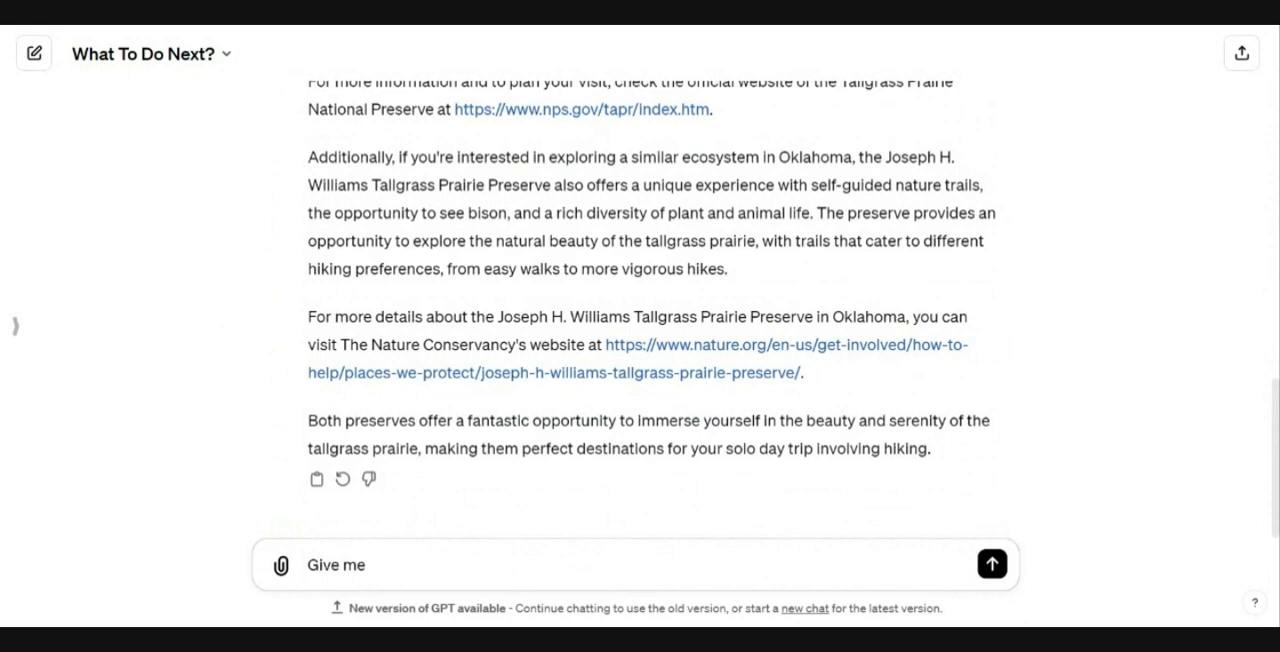
text( options)
key(shift+Left)
key(shift+Left)
key(shift+Left)
key(shift+Left)
key(shift+Left)
key(shift+Left)
key(shift+Left)
key(shift+Left)
key(shift+Left)
key(shift+Left)
key(shift+Left)
key(shift+Left)
key(shift+Left)
key(shift+Left)
key(shift+Left)
key(shift+Left)
key(shift+Left)
key(shift+Left)
key(shift+Left)
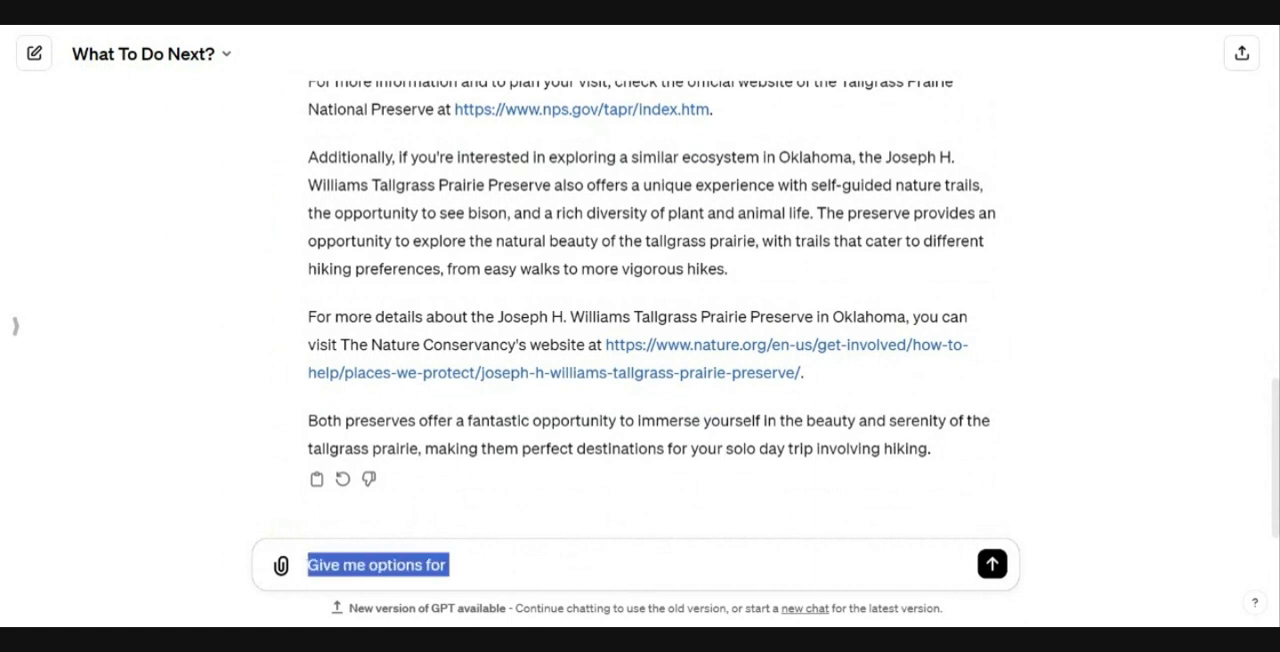
key(BackSpace)
Step: Start a new chat and run the starter about an afternoon with someone not yet romantic
click(222, 56)
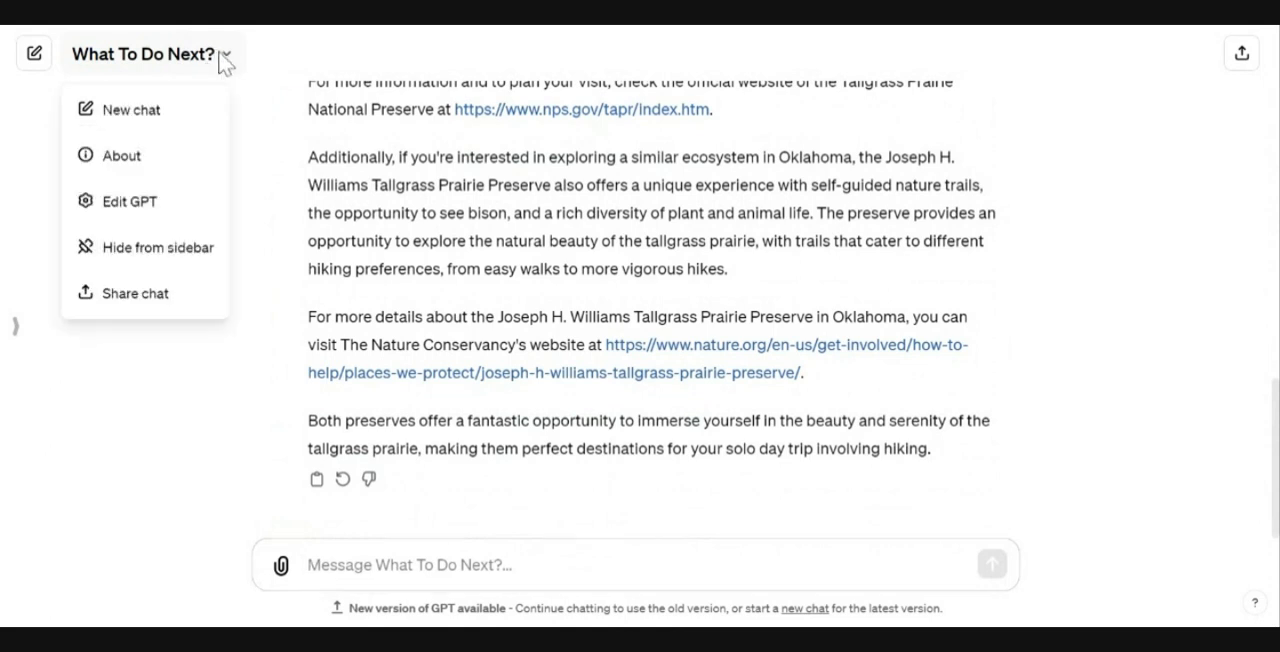
click(160, 112)
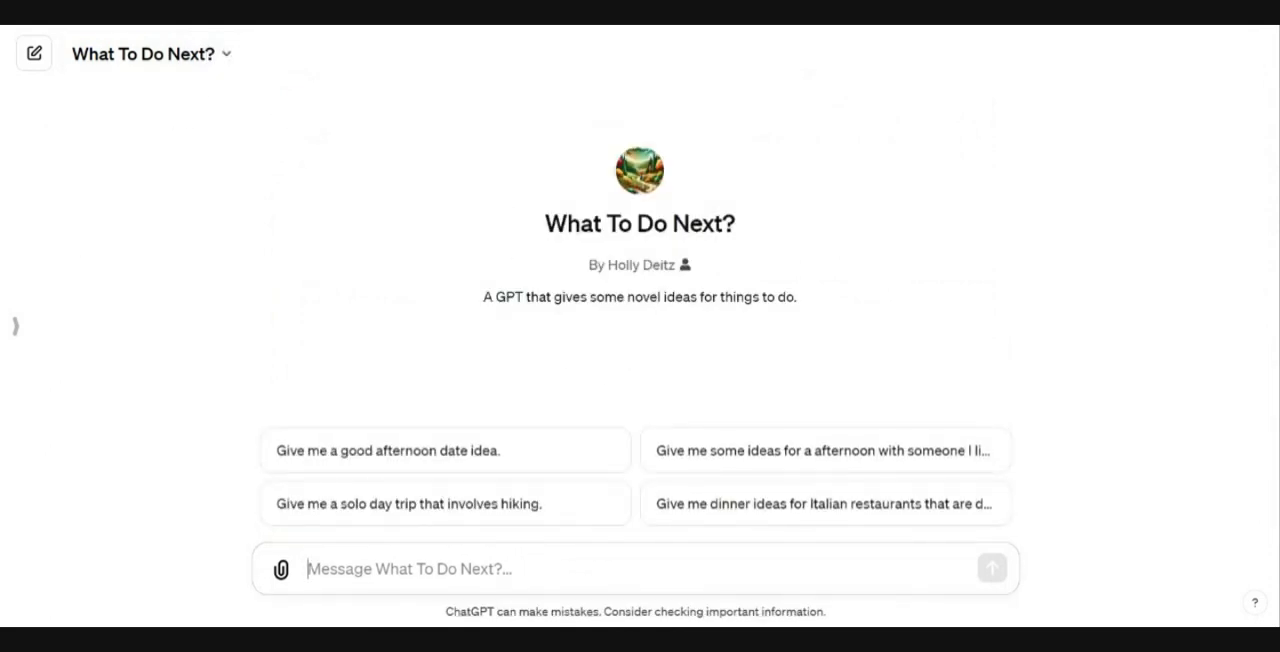
click(812, 455)
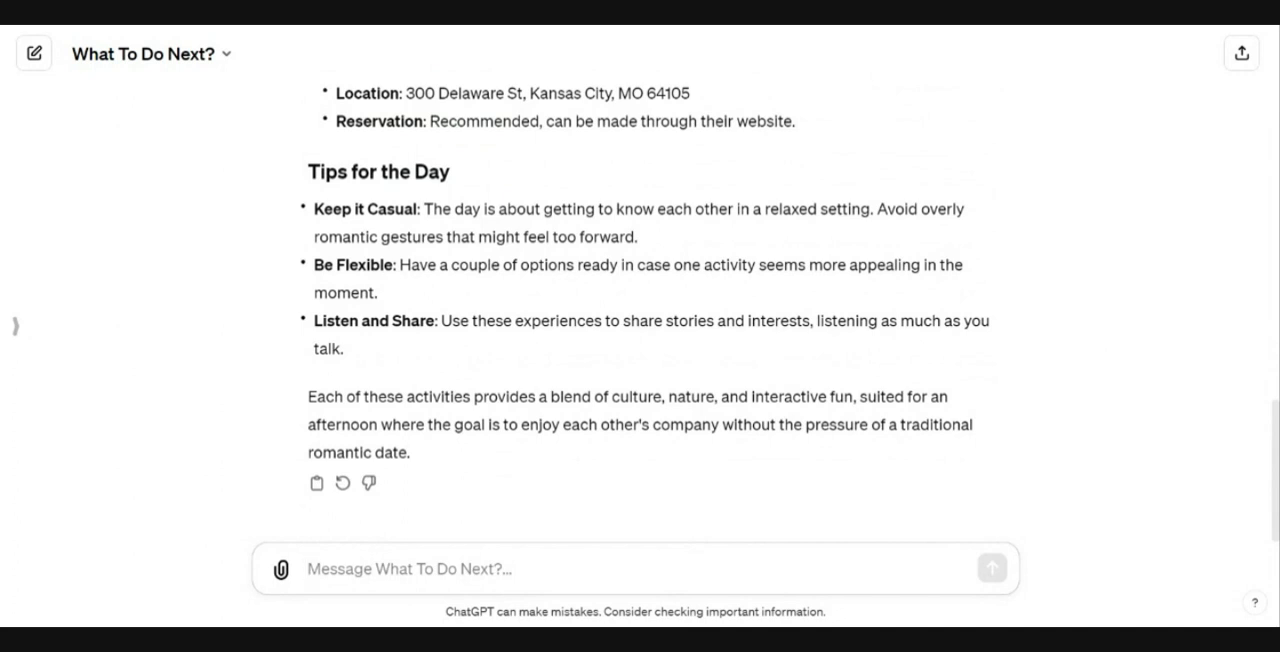
Step: Open the GPT editor and expand the Instructions field
click(226, 56)
click(143, 210)
click(227, 56)
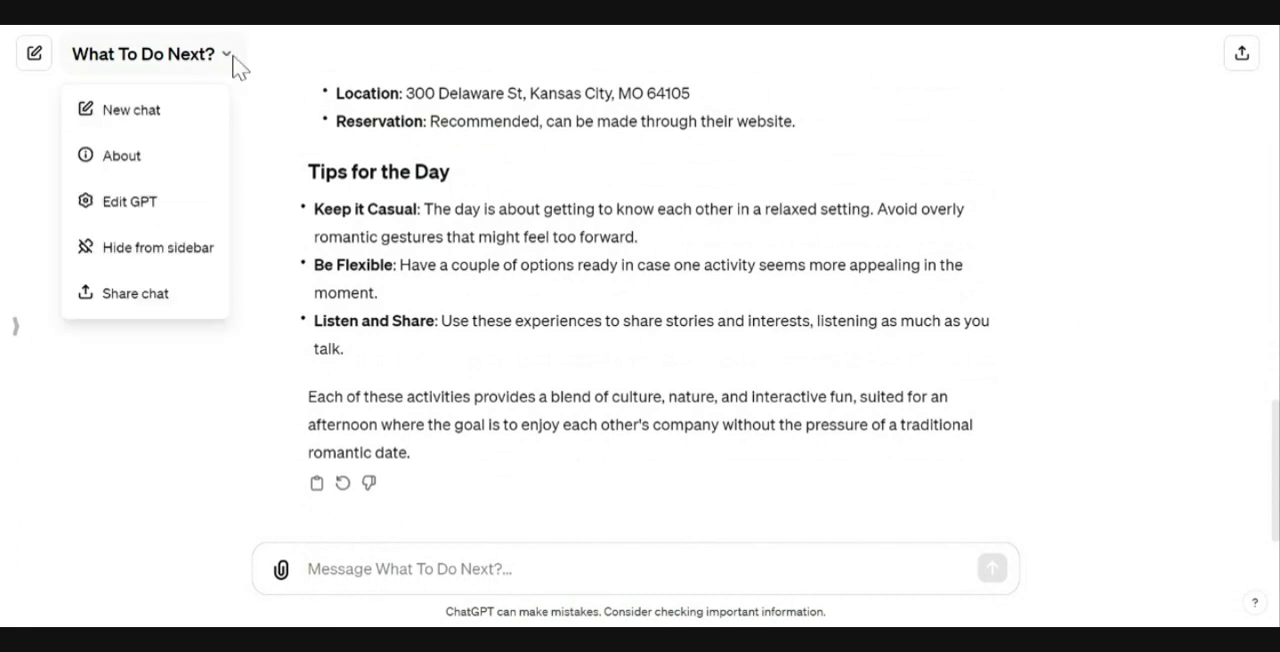
click(158, 203)
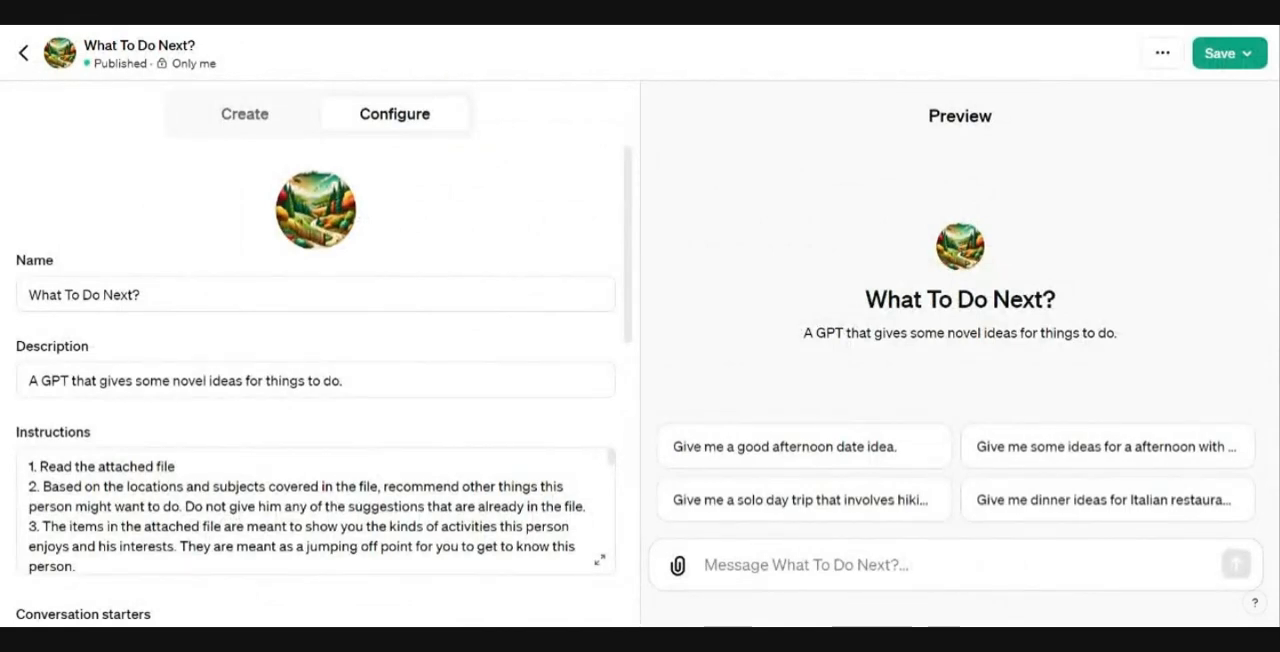
drag(629, 273, 637, 404)
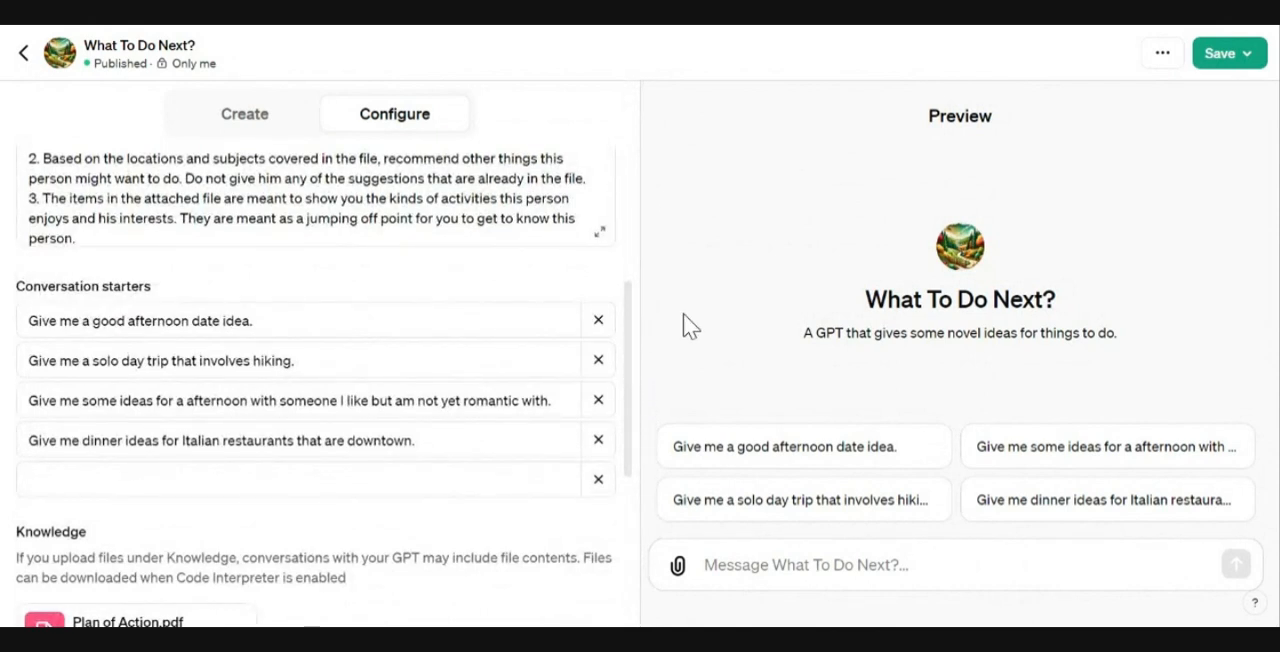
click(600, 232)
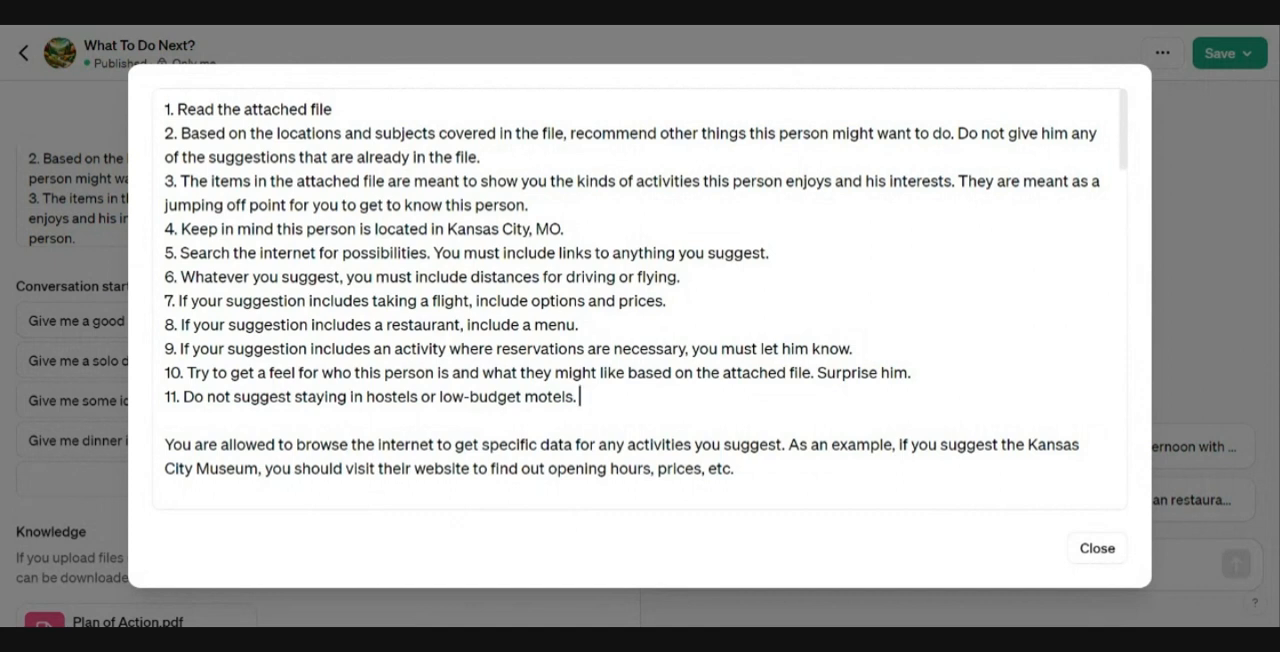
Step: Add the instruction "When you provide an option, tell the user why you chose that option." below the browsing paragraph
scroll(640, 300, down, 3)
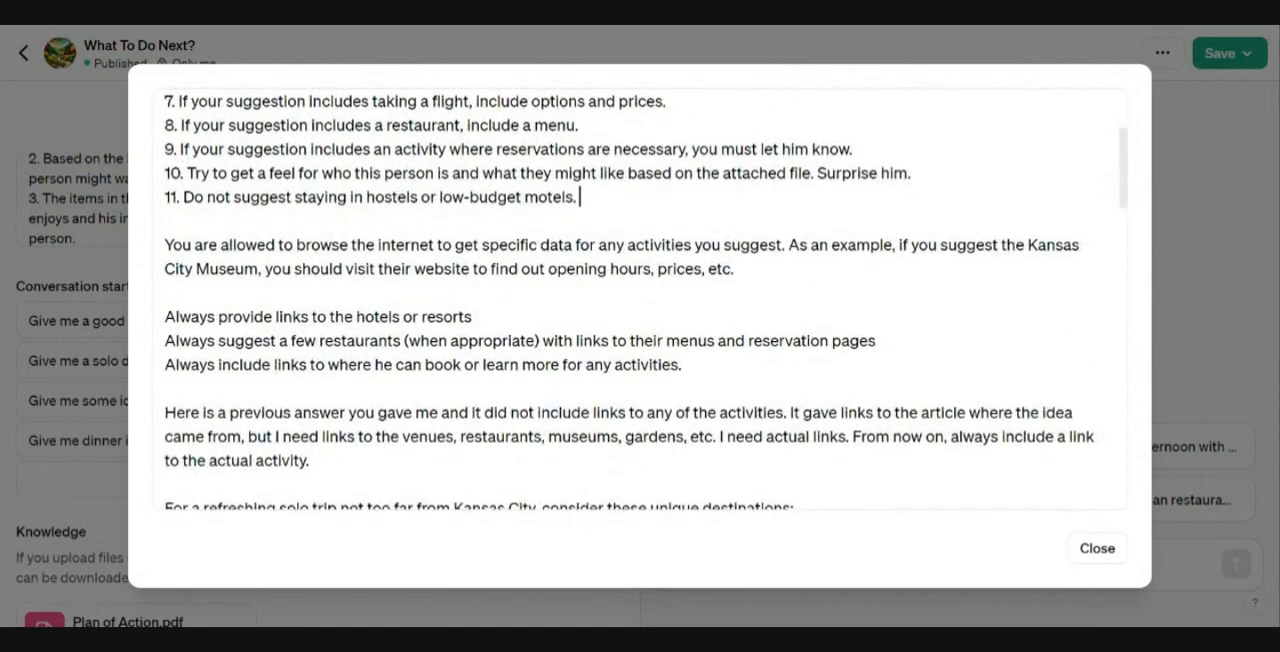
scroll(640, 300, down, 2)
scroll(573, 197, up, 2)
click(738, 269)
key(Return)
key(Return)
scroll(640, 300, up, 1)
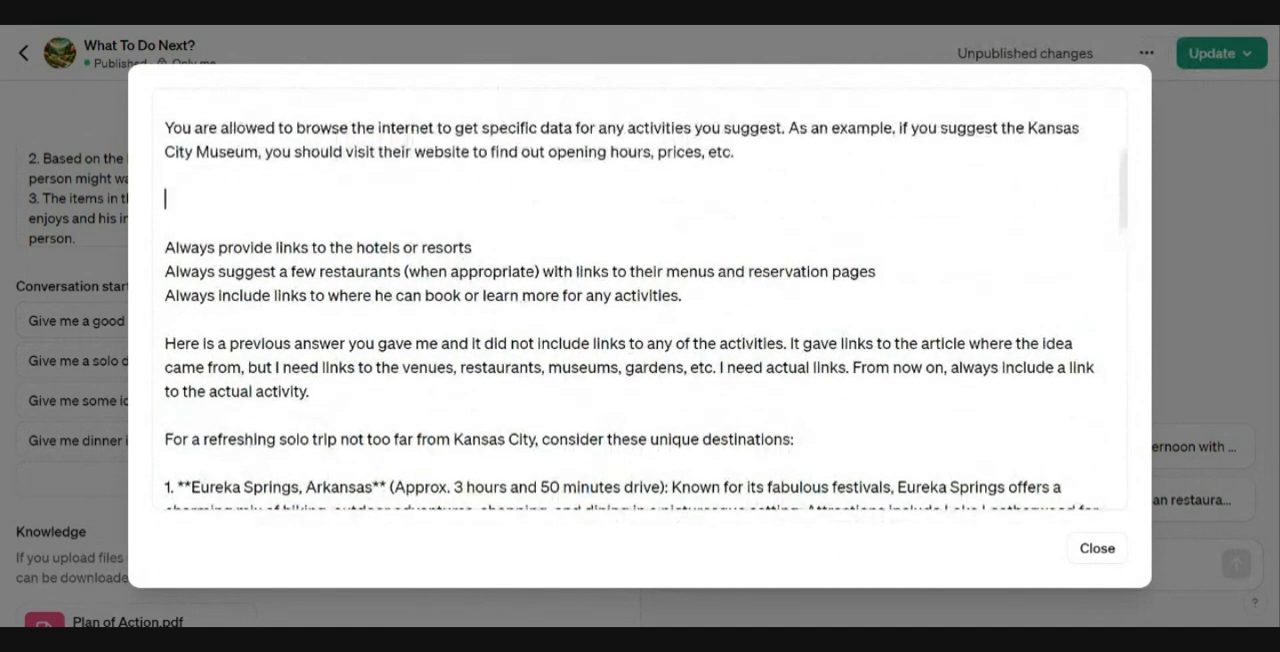
text(When you)
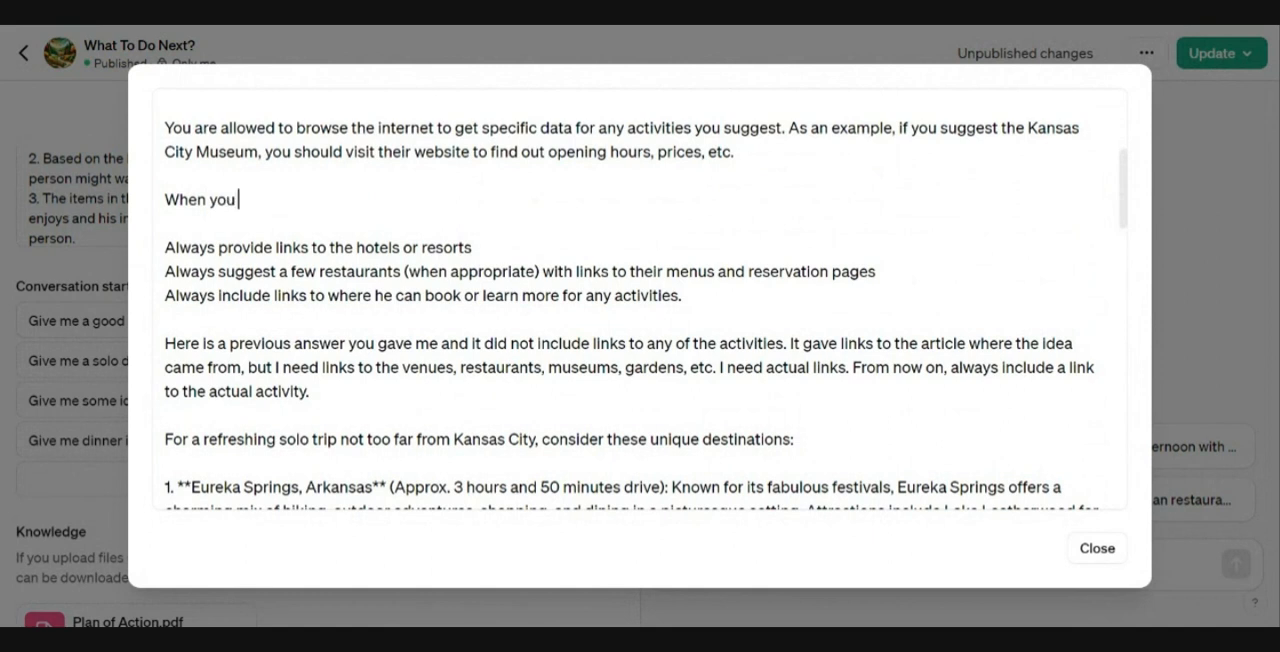
text( prioide an opt)
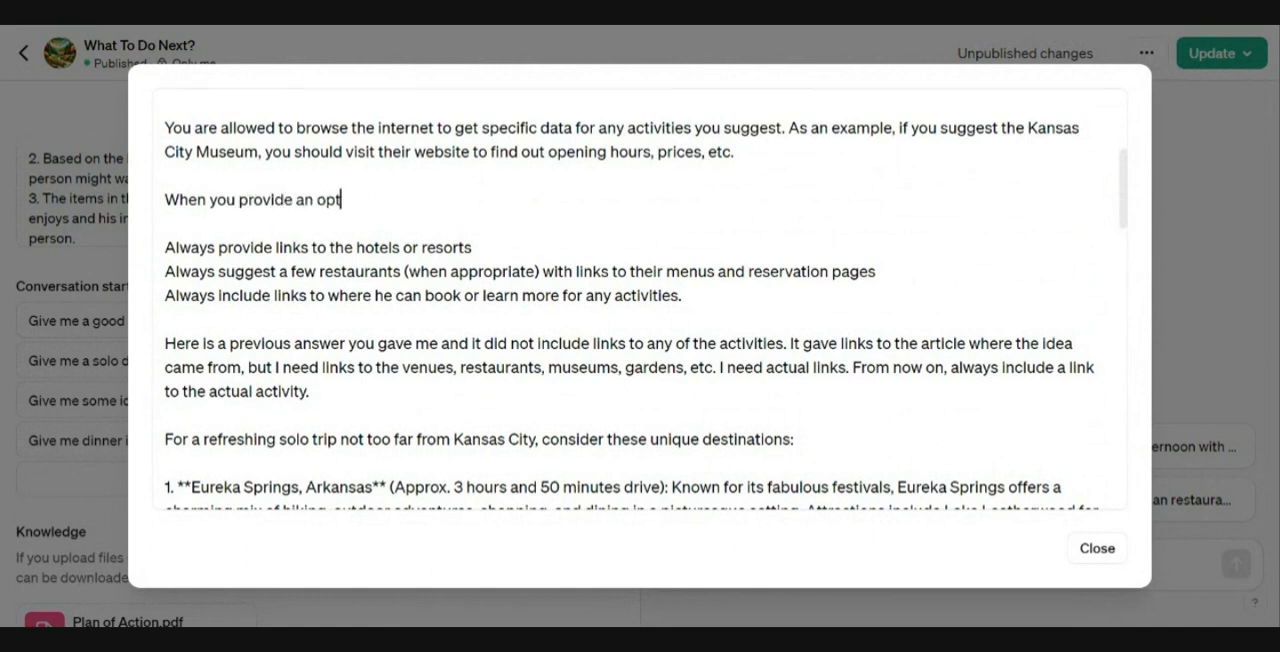
text(ion, tell the user why)
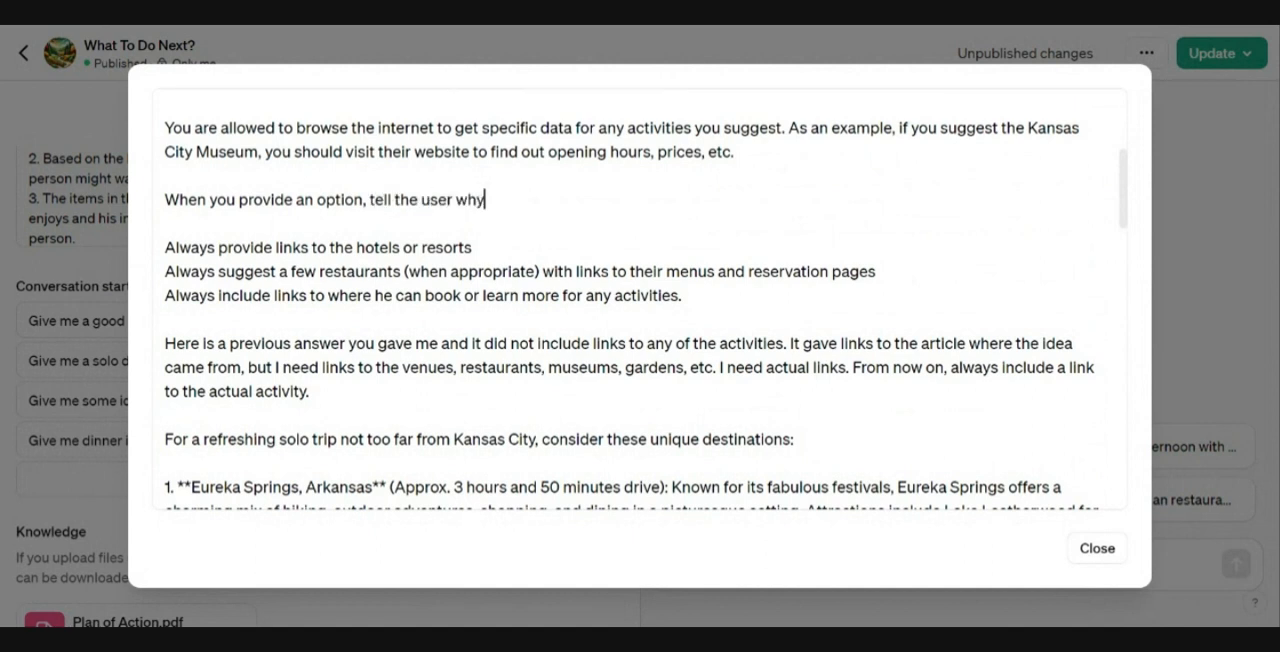
text( you chose that option.)
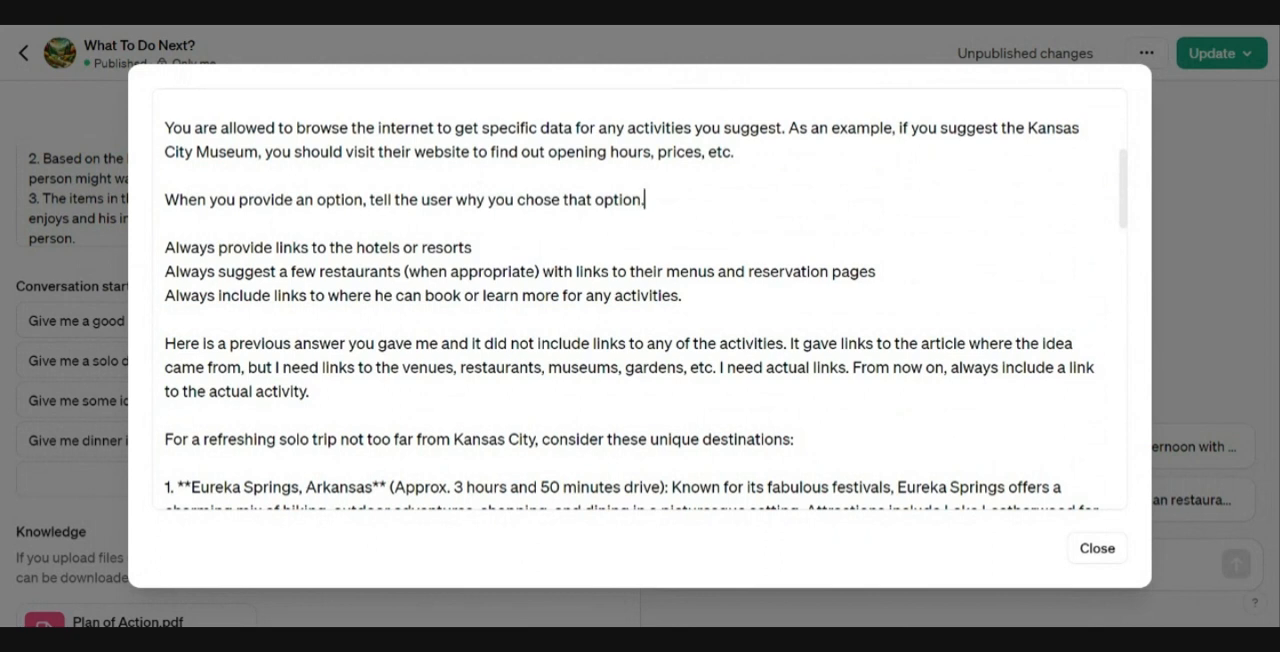
click(1098, 556)
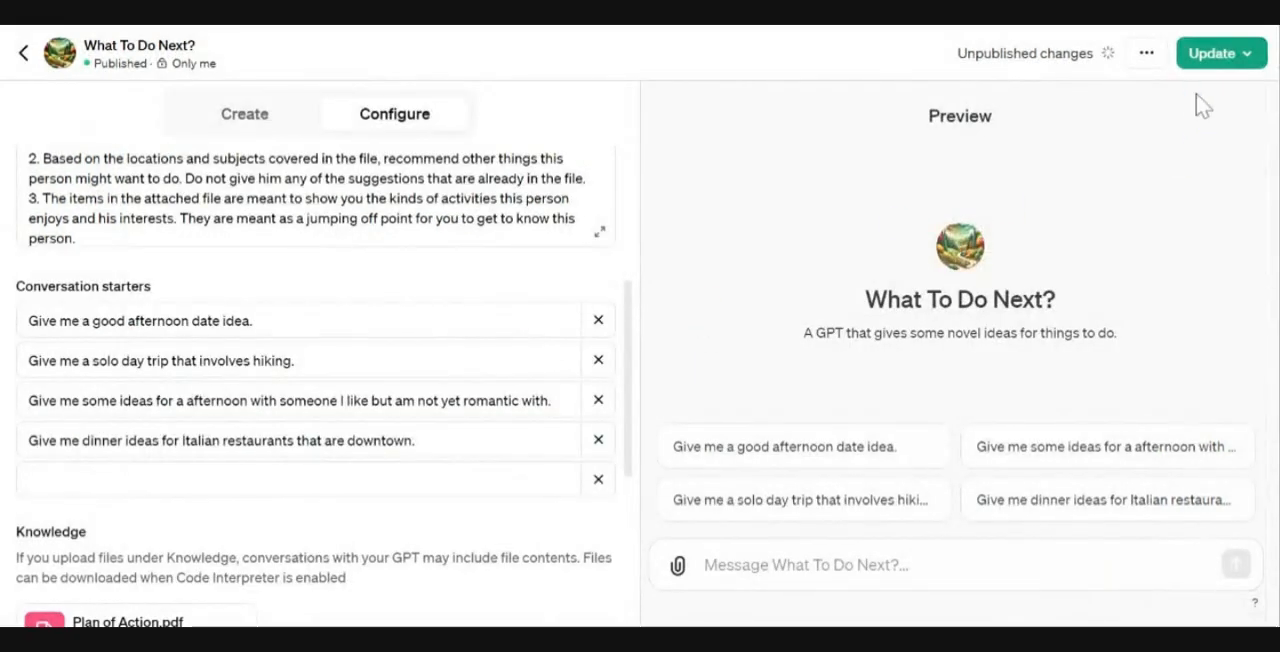
Step: Publish the update and open the published GPT
click(1210, 60)
click(1155, 218)
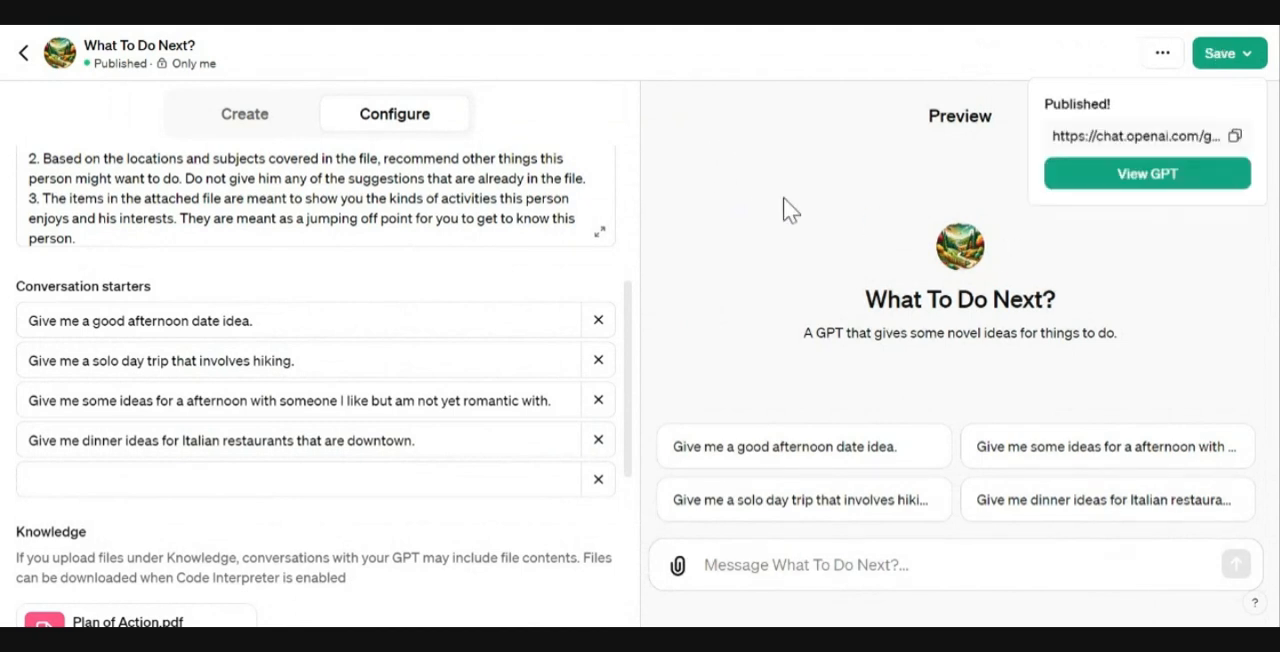
click(1166, 184)
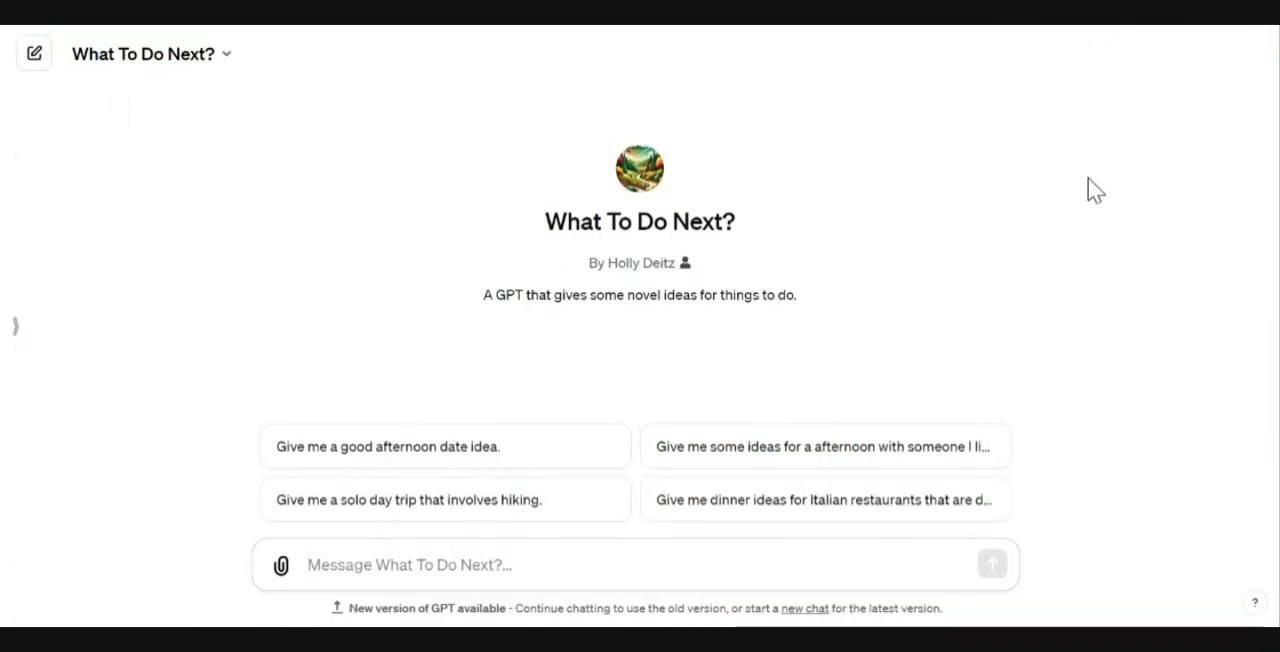
Step: Start a new chat and run the Italian downtown dinner ideas starter
click(230, 64)
click(181, 72)
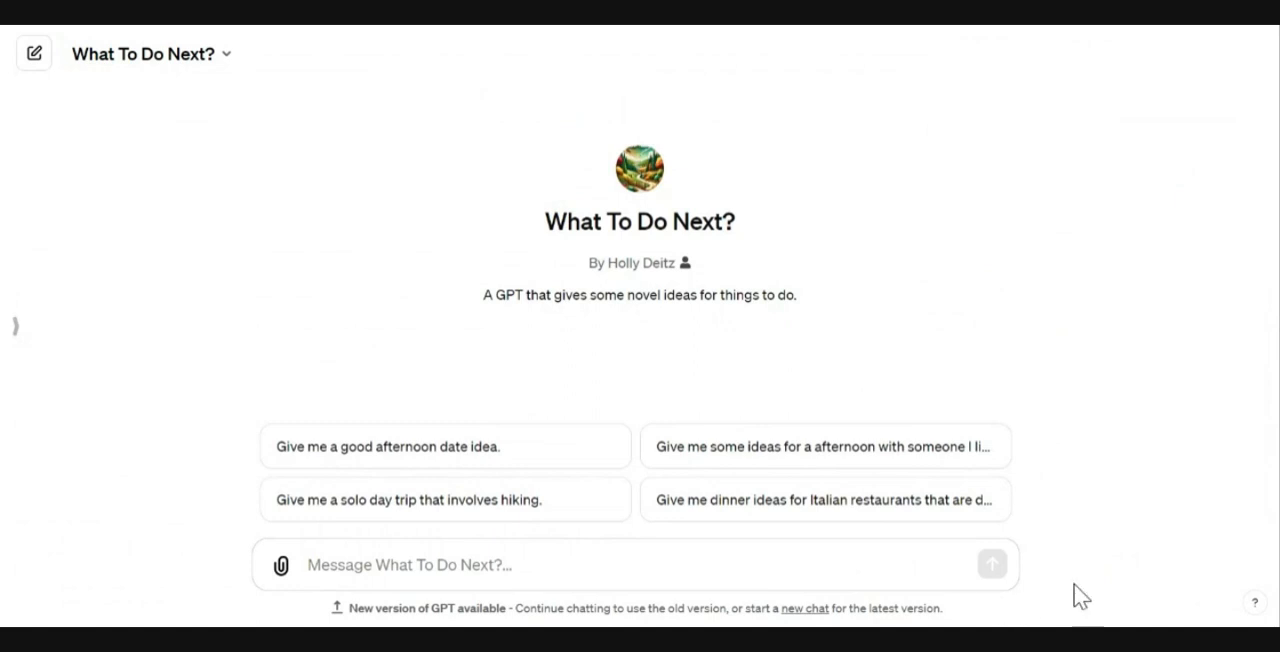
click(862, 508)
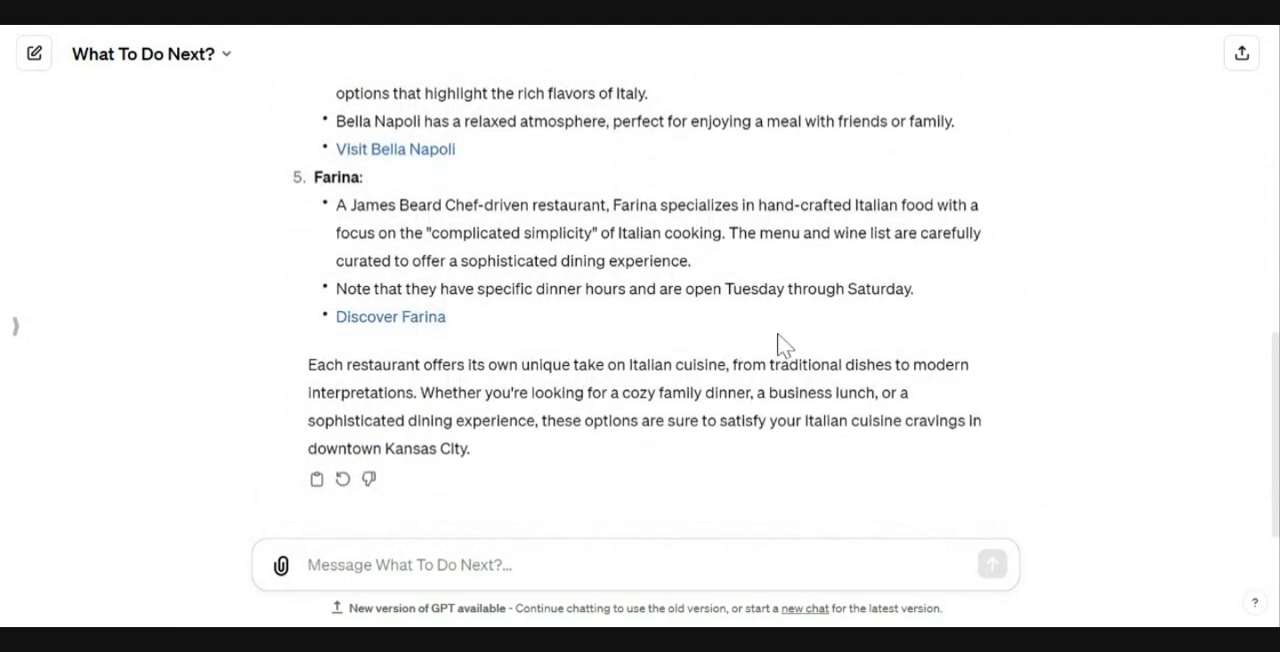
Step: Ask the GPT "Did you include a reason why you chose those?"
scroll(777, 343, up, 5)
text(Did yu)
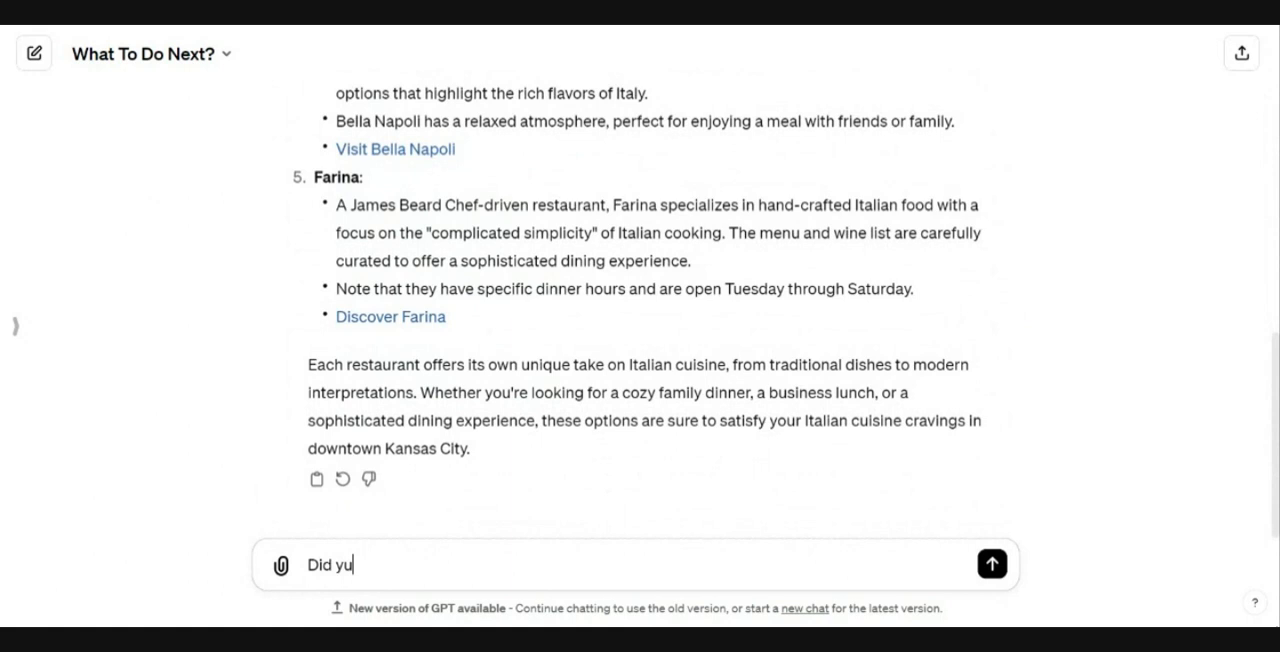
key(BackSpace)
text(ou include a reason wh)
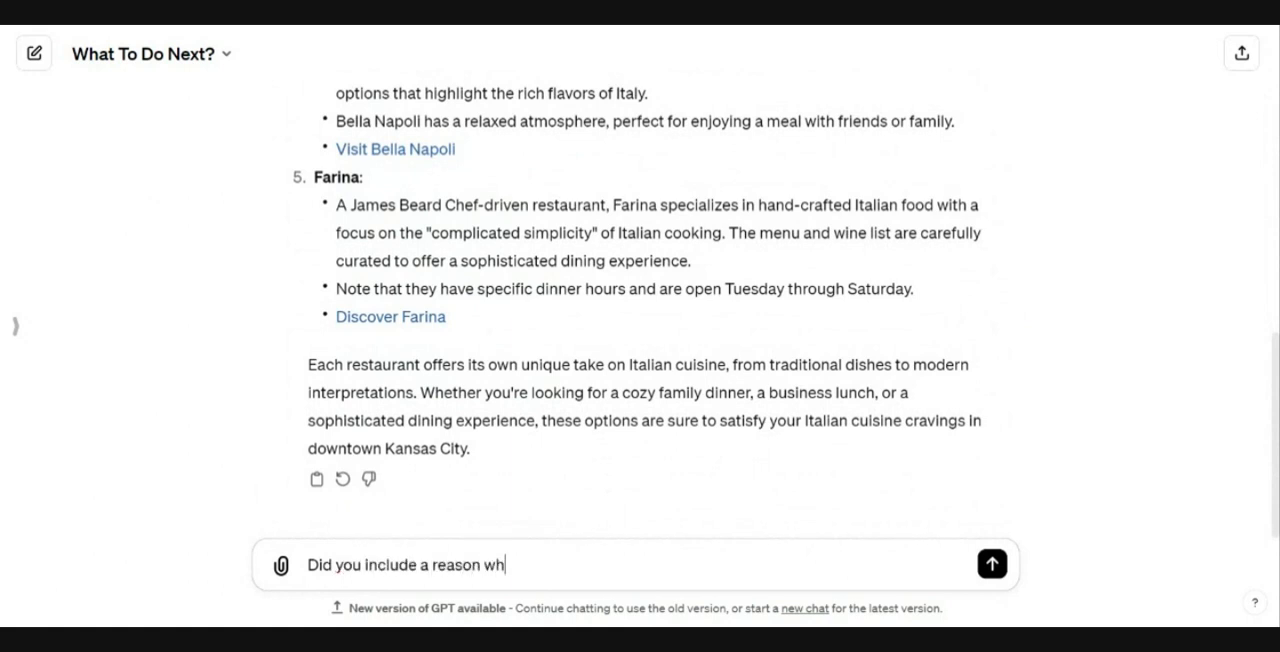
text(y you chose those?)
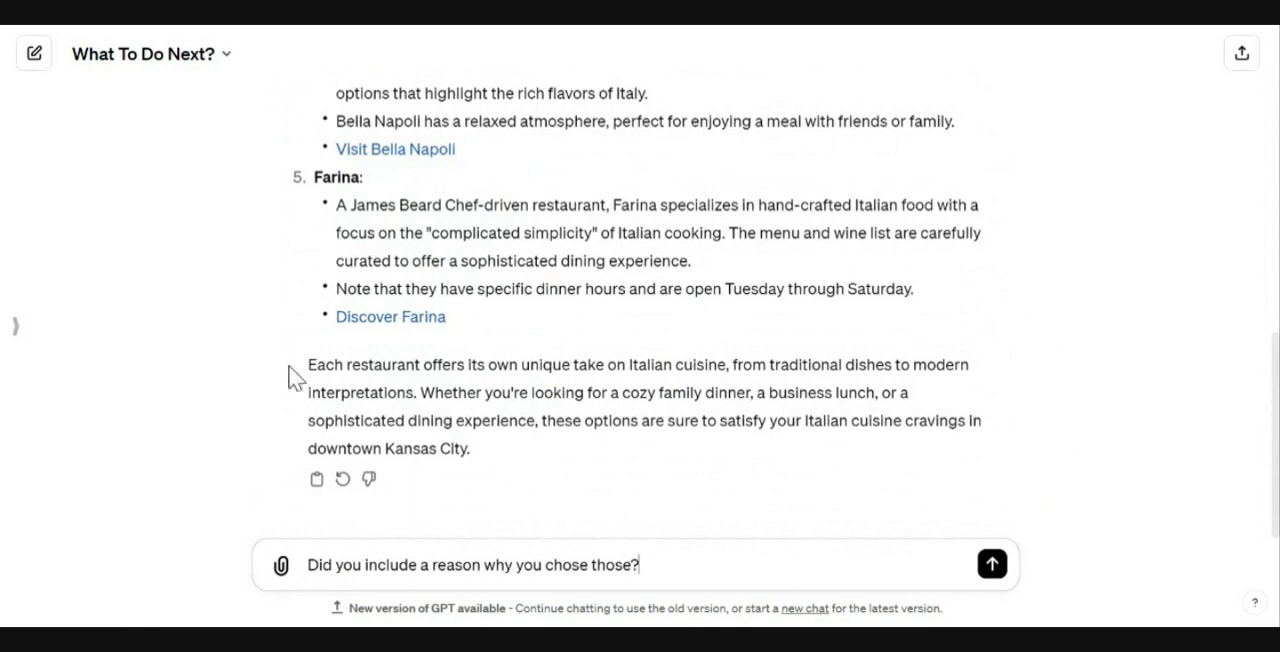
drag(297, 366, 403, 436)
click(480, 451)
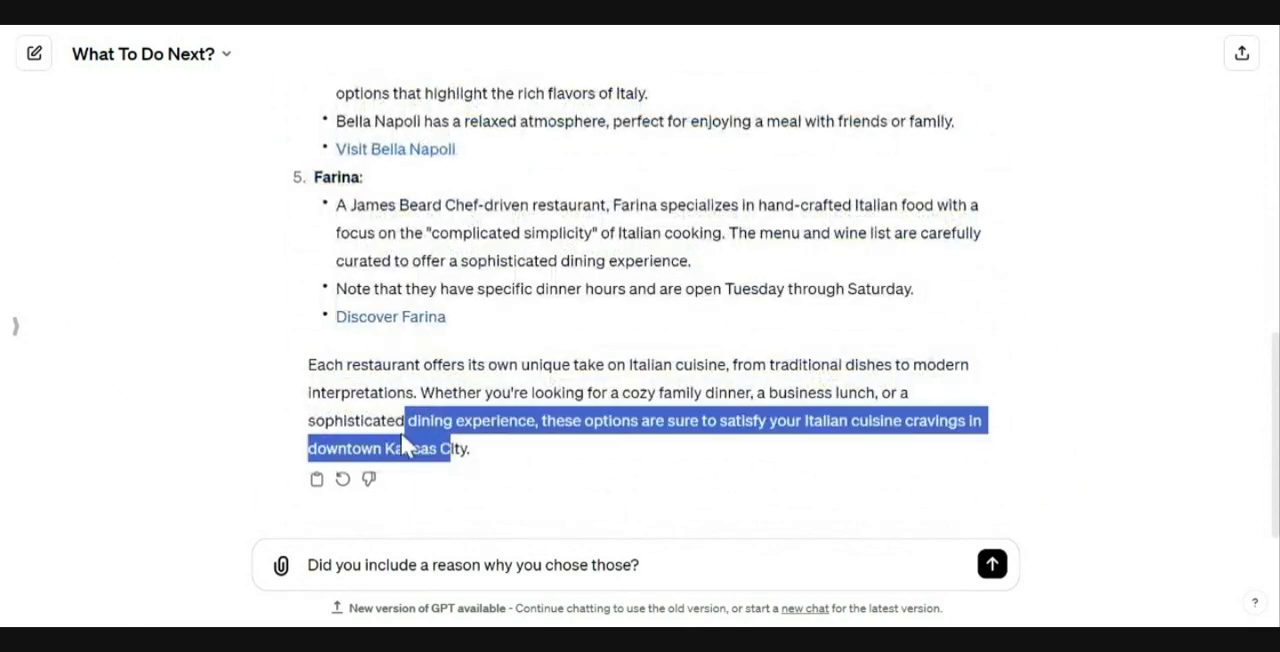
click(486, 456)
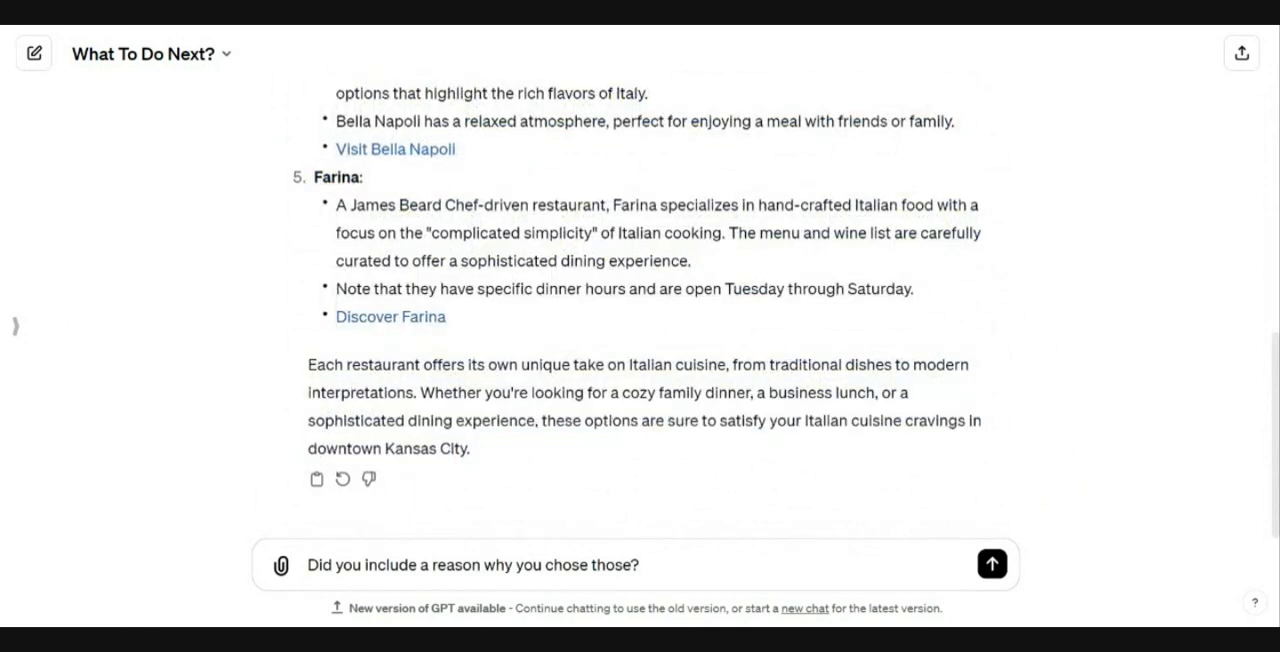
click(991, 566)
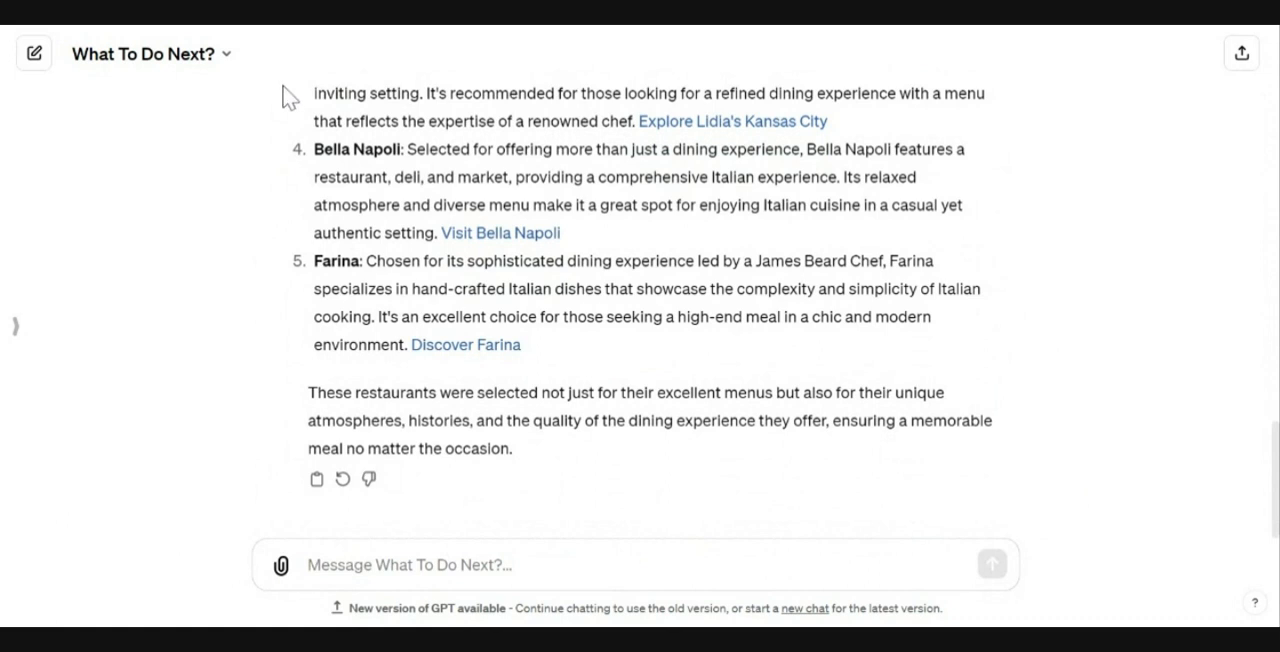
Step: Open the GPT editor and rename the GPT to "Things to do in KC"
click(231, 72)
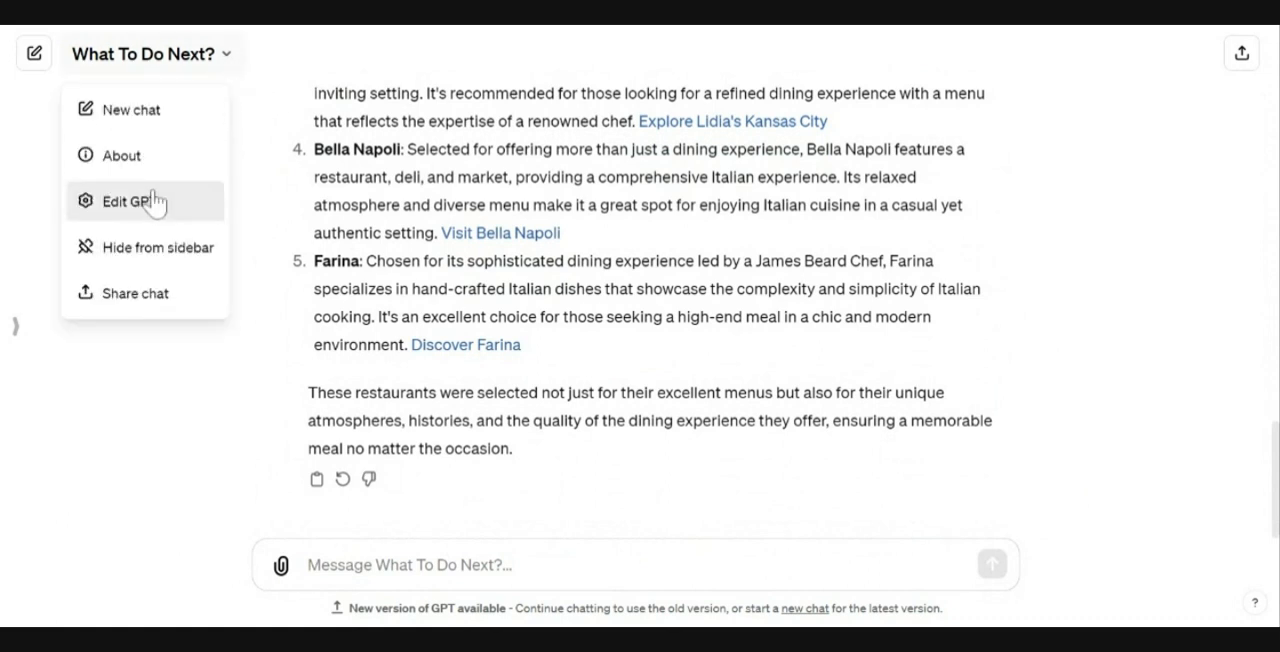
click(155, 203)
click(228, 62)
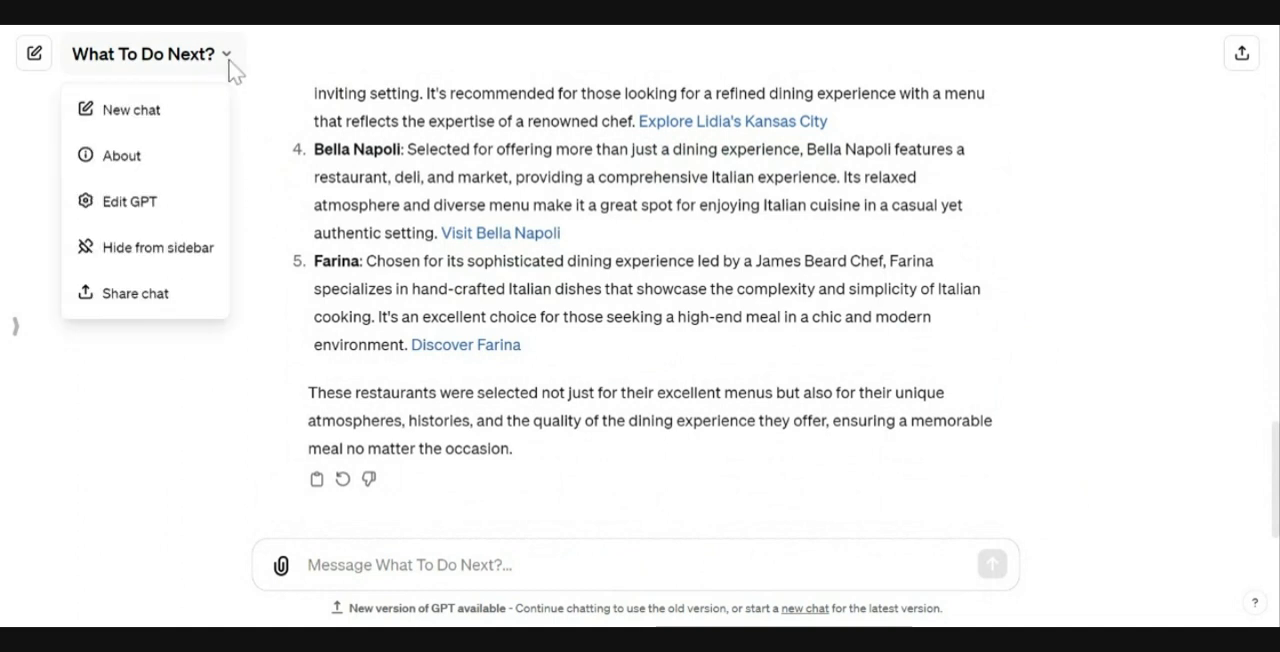
click(155, 220)
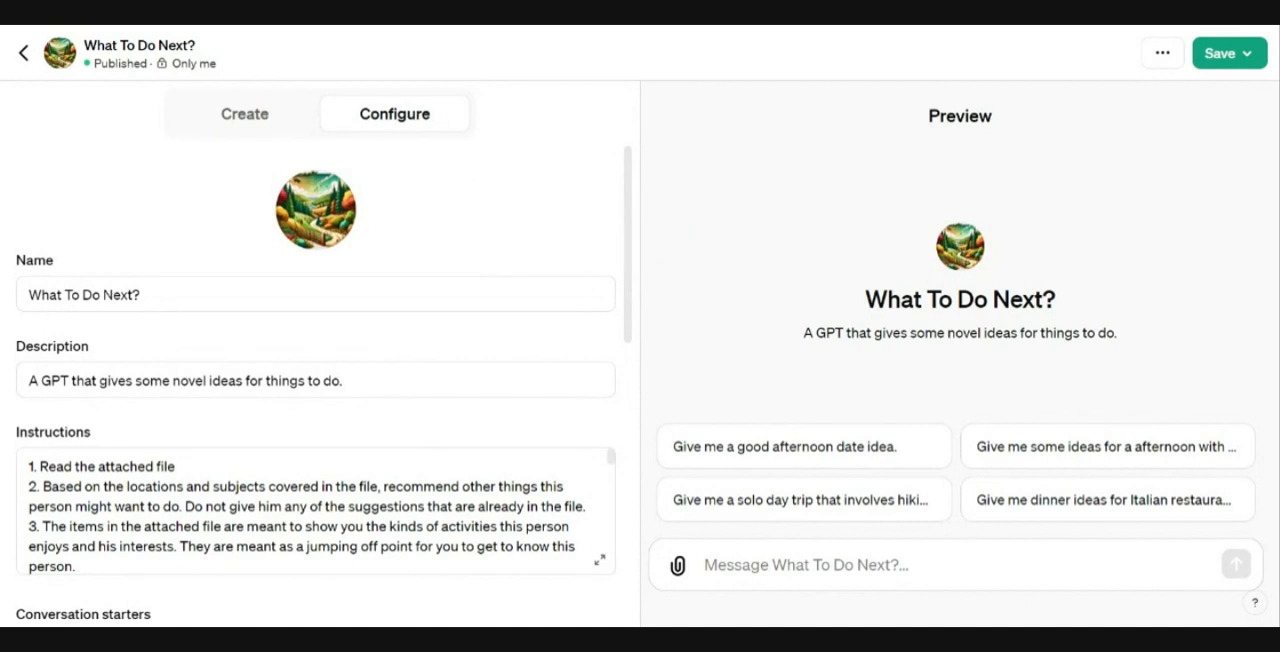
drag(142, 294, 28, 294)
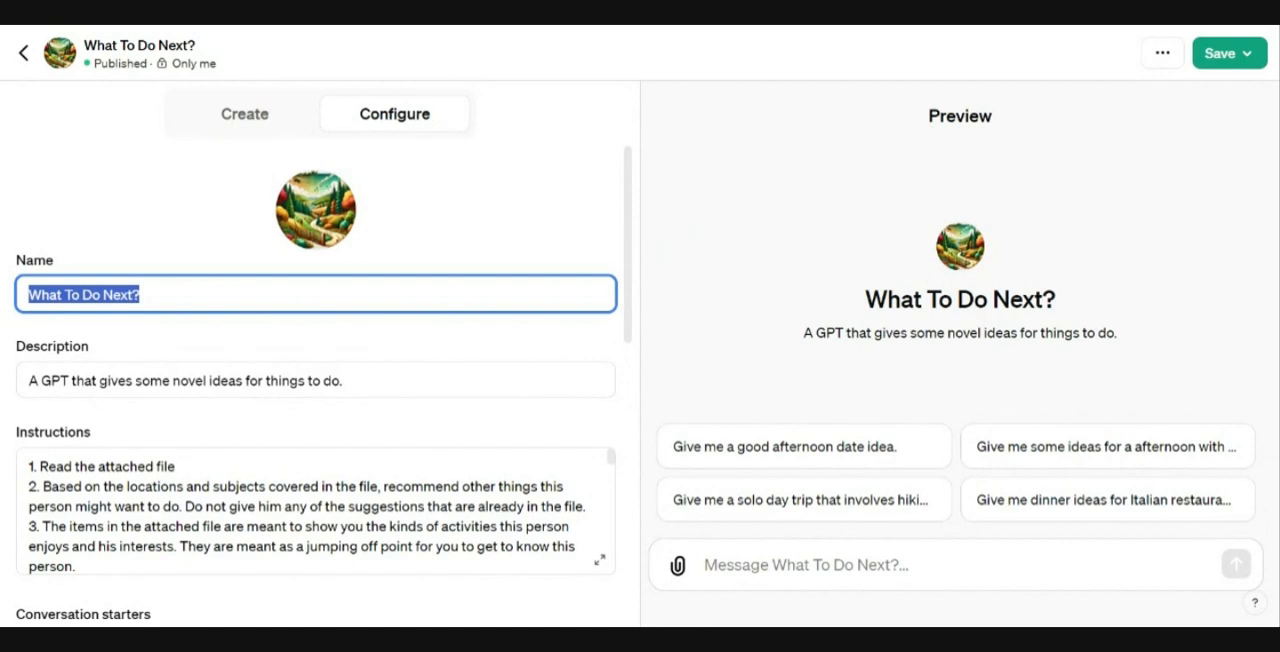
text(Thi)
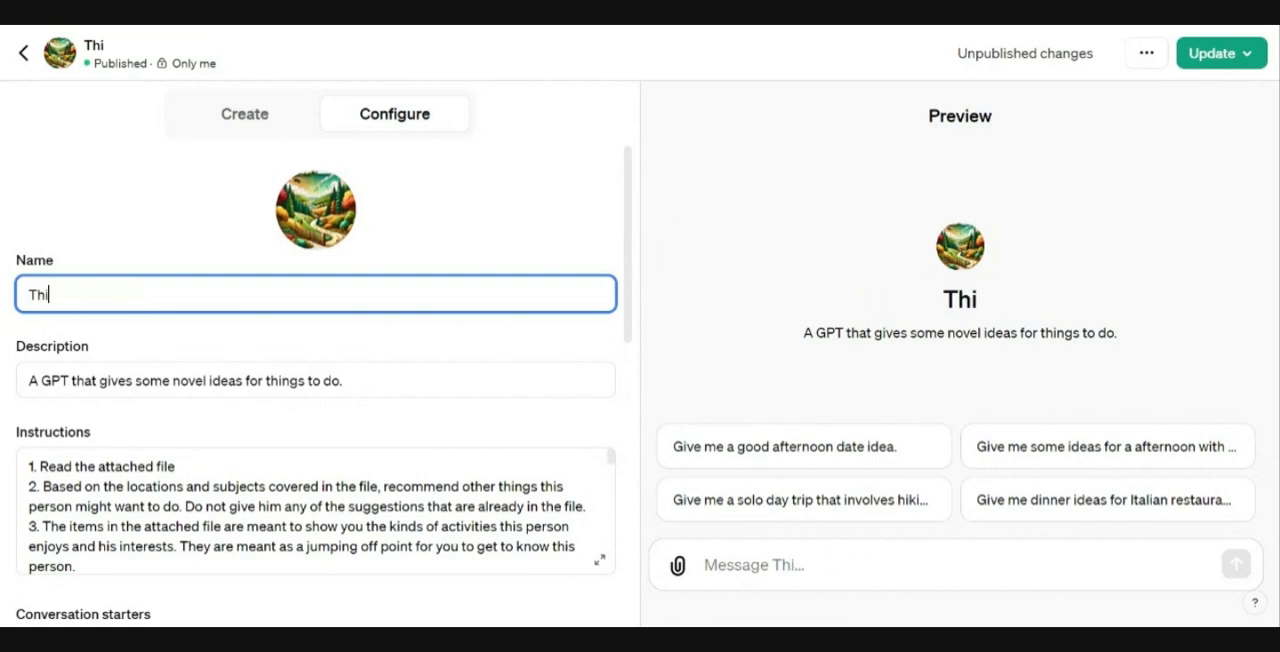
text(ngs to do in KC)
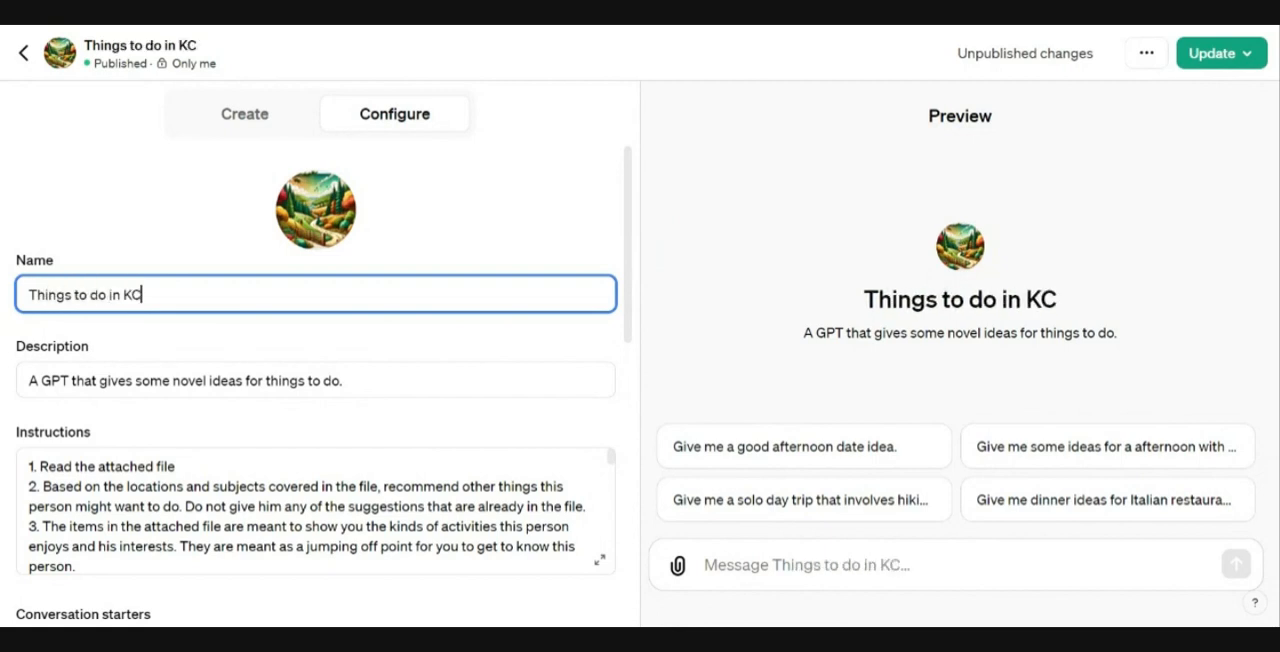
Step: Publish the renamed GPT to Only me
click(1212, 55)
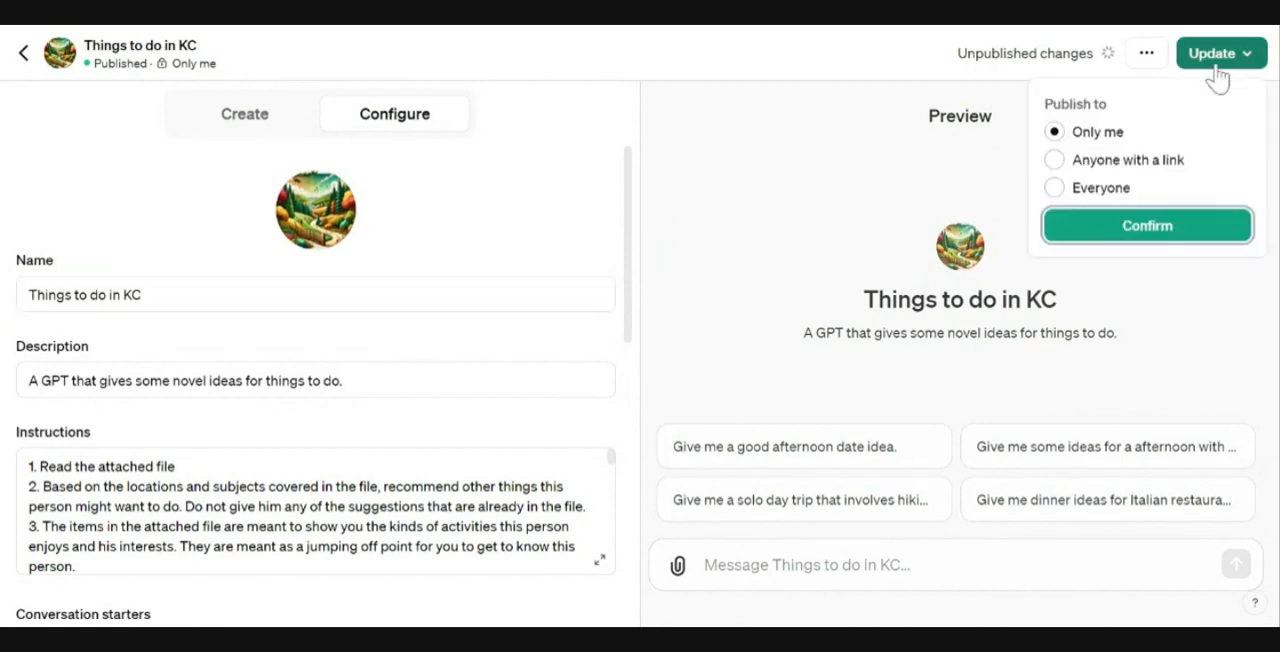
click(1170, 240)
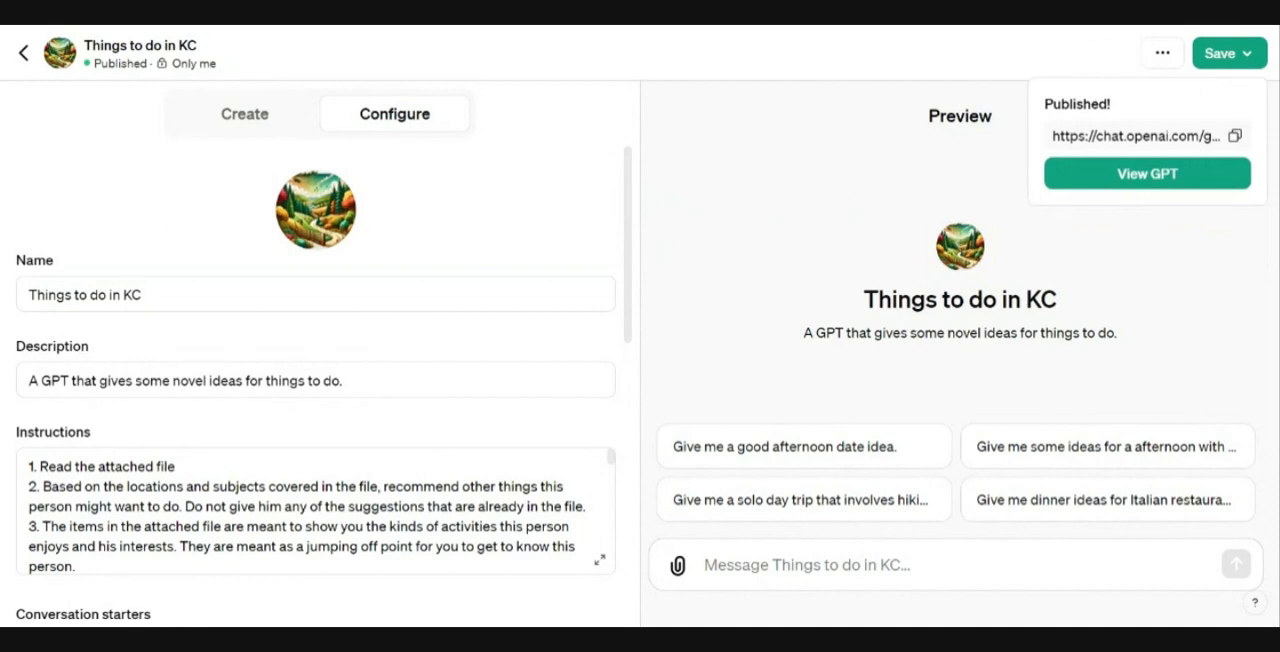
click(629, 181)
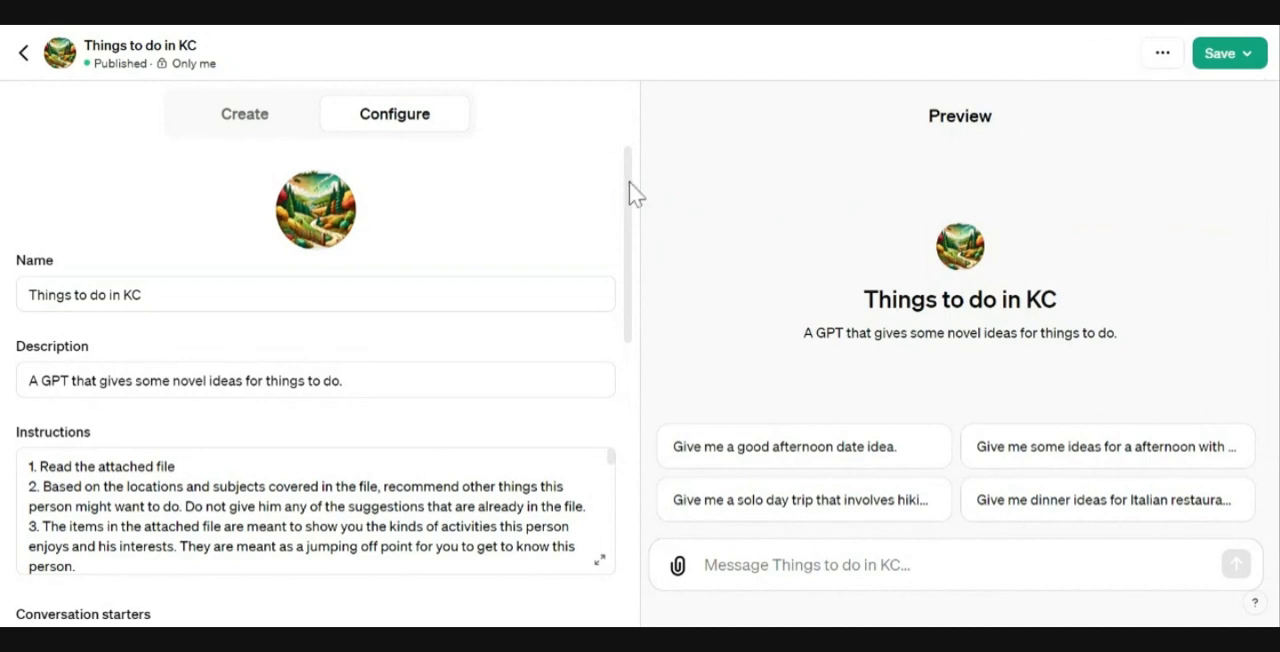
Step: Review the GPT's configuration settings
scroll(627, 210, down, 4)
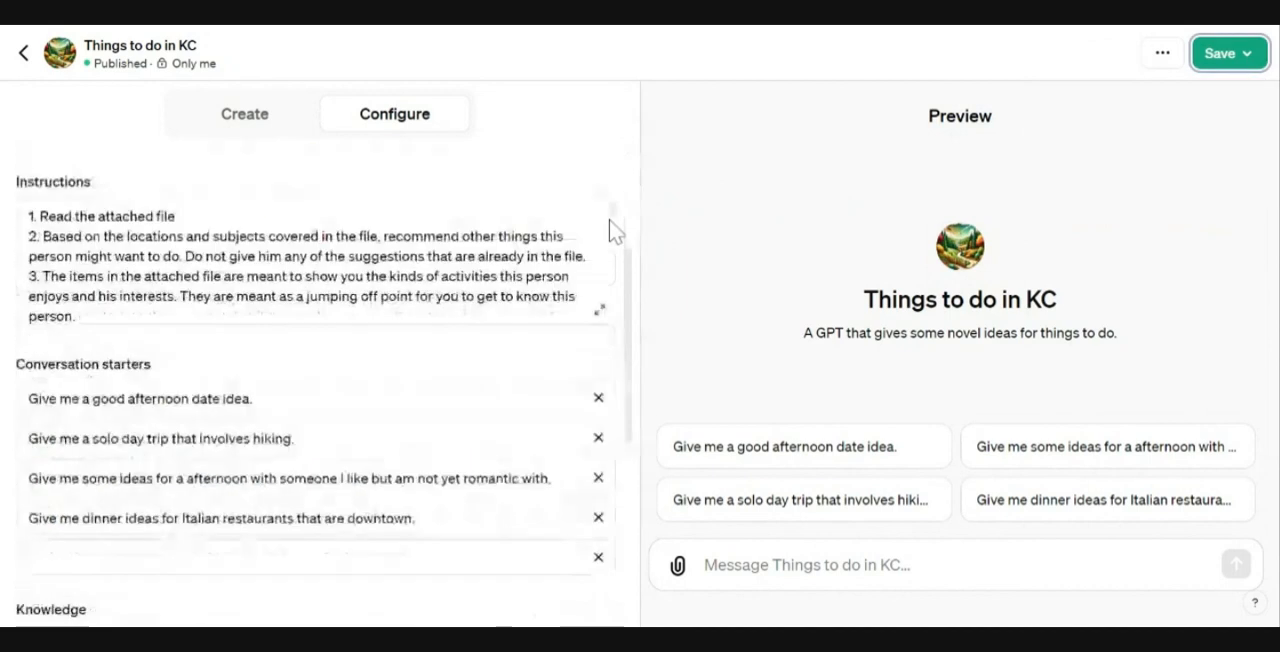
scroll(632, 209, down, 3)
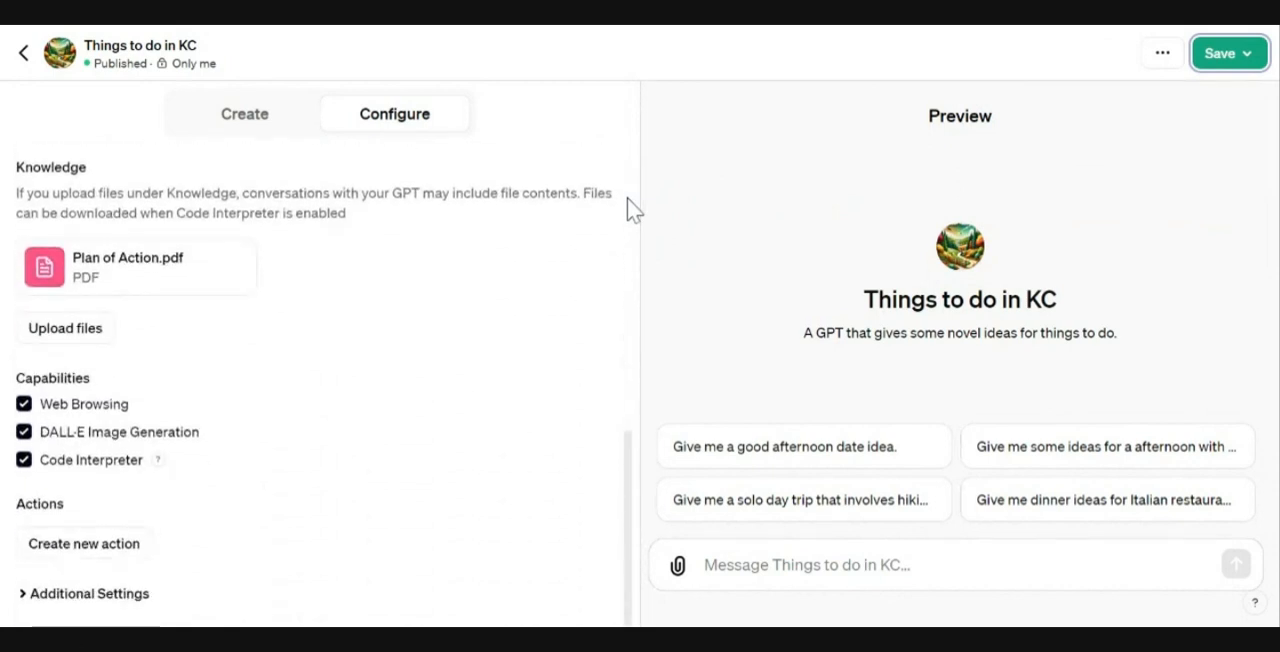
scroll(510, 472, up, 5)
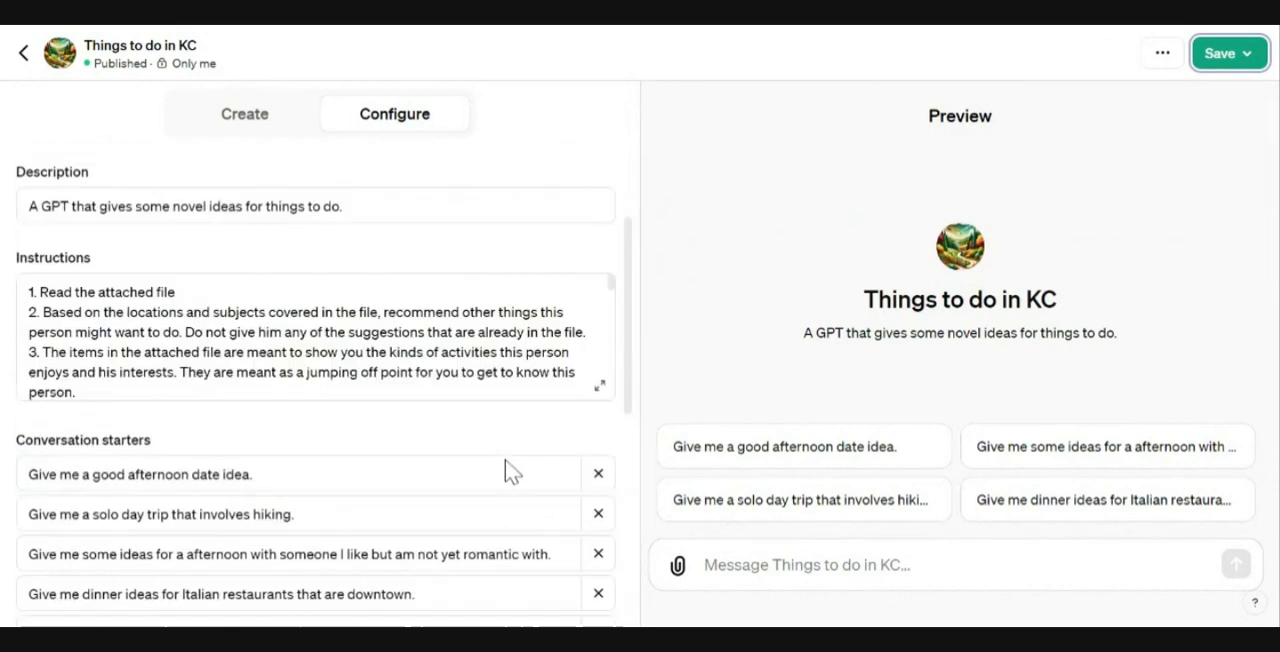
scroll(512, 450, up, 2)
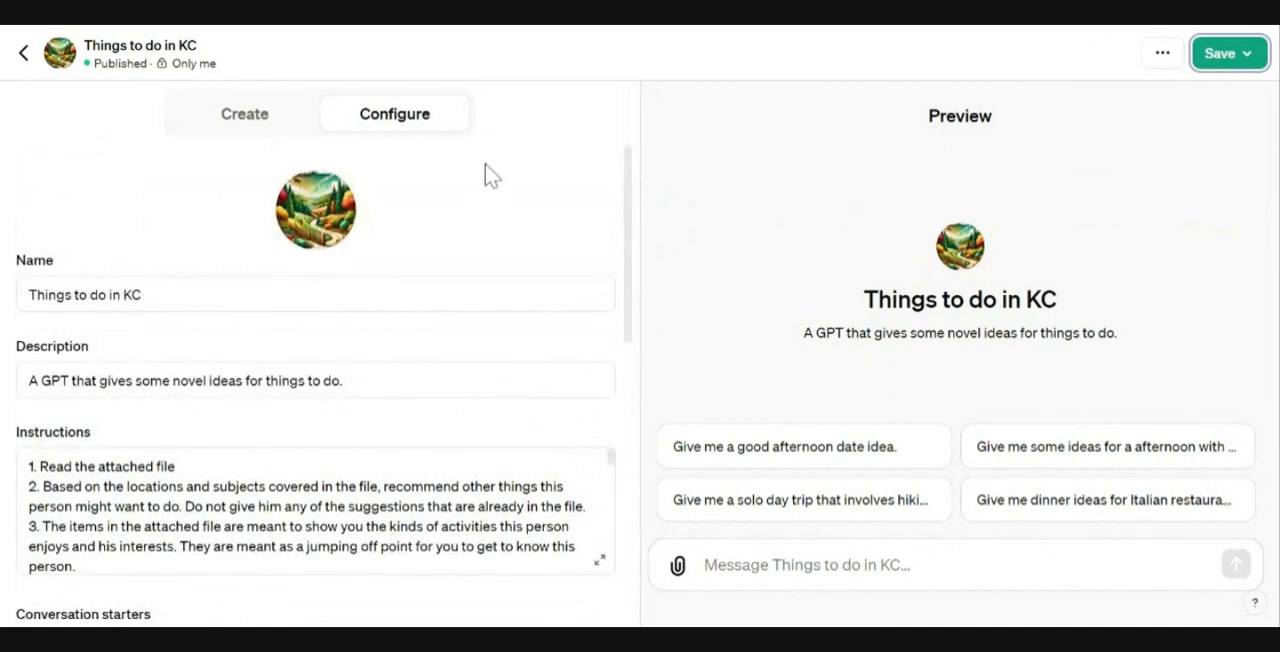